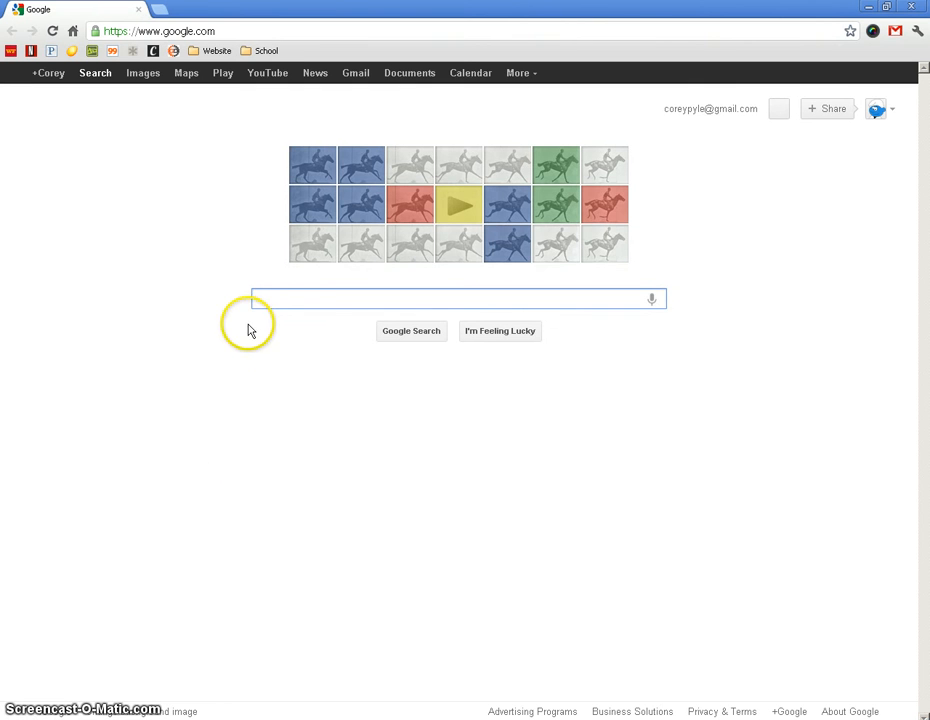
Sign out of the personal Google account that is currently active.
{"action": "left_click", "coordinate": [890, 110]}
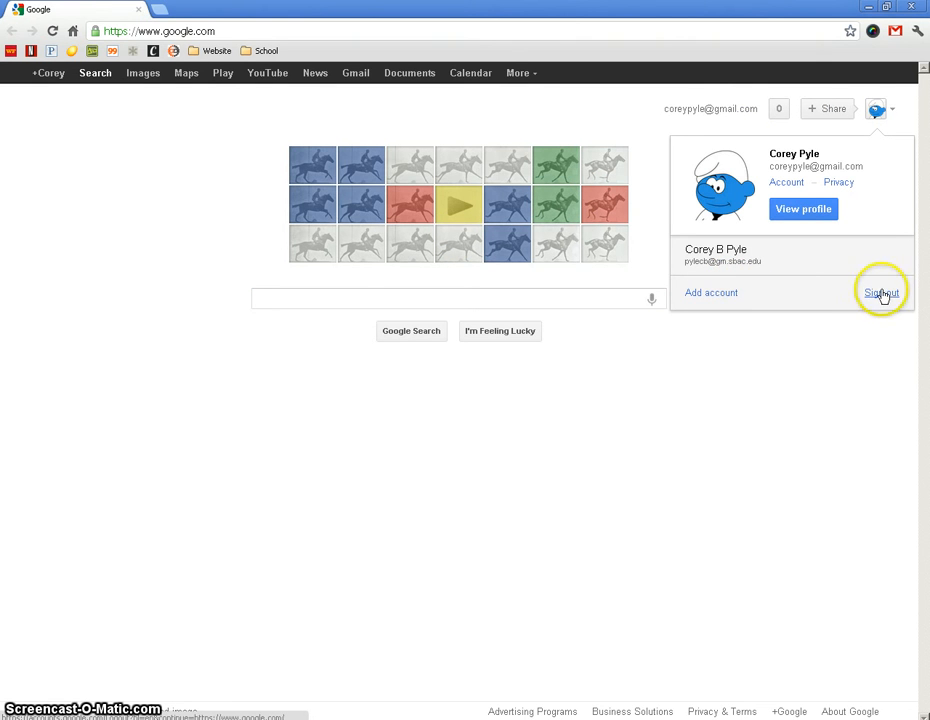
{"action": "left_click", "coordinate": [897, 112]}
{"action": "left_click", "coordinate": [897, 112]}
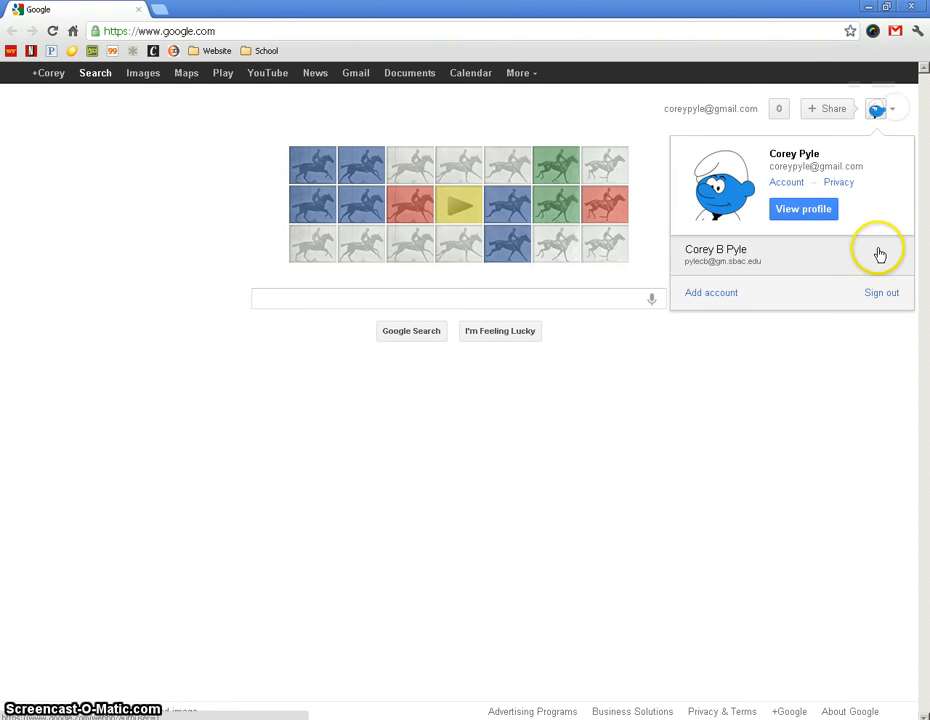
{"action": "left_click", "coordinate": [880, 292]}
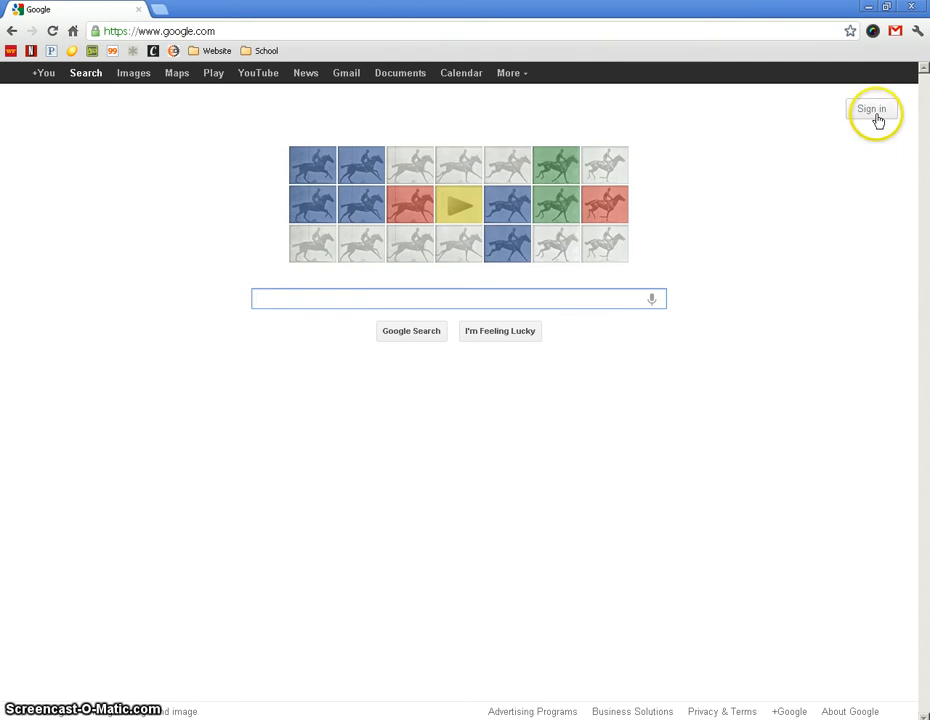
Sign in to Google by entering the school account's e-mail address and the account password.
{"action": "left_click", "coordinate": [875, 115]}
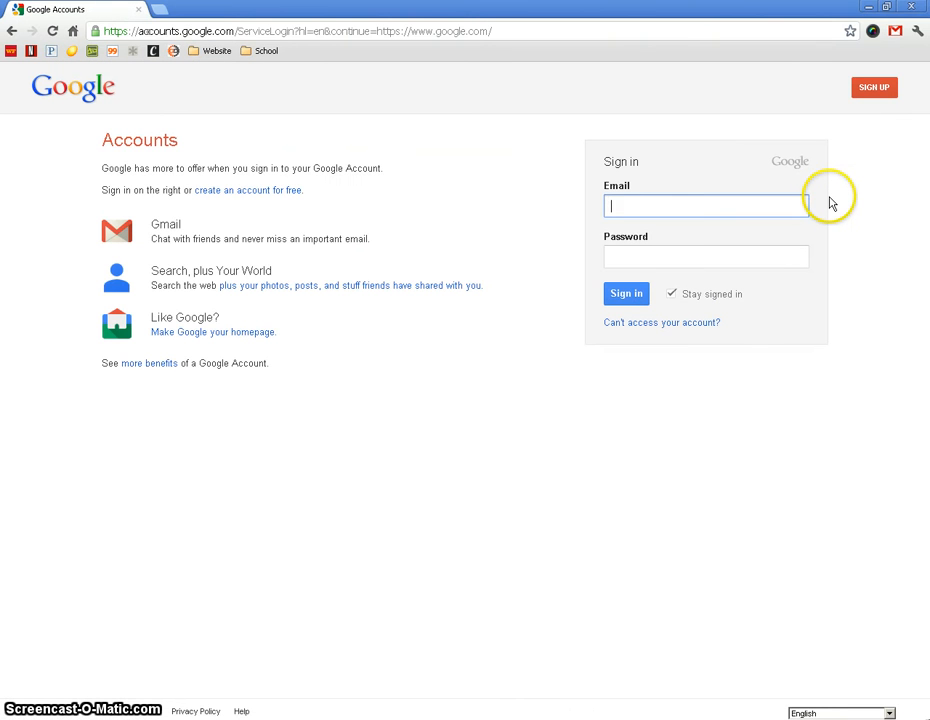
{"action": "type", "text": "pylec"}
{"action": "key", "text": "Down"}
{"action": "key", "text": "Tab"}
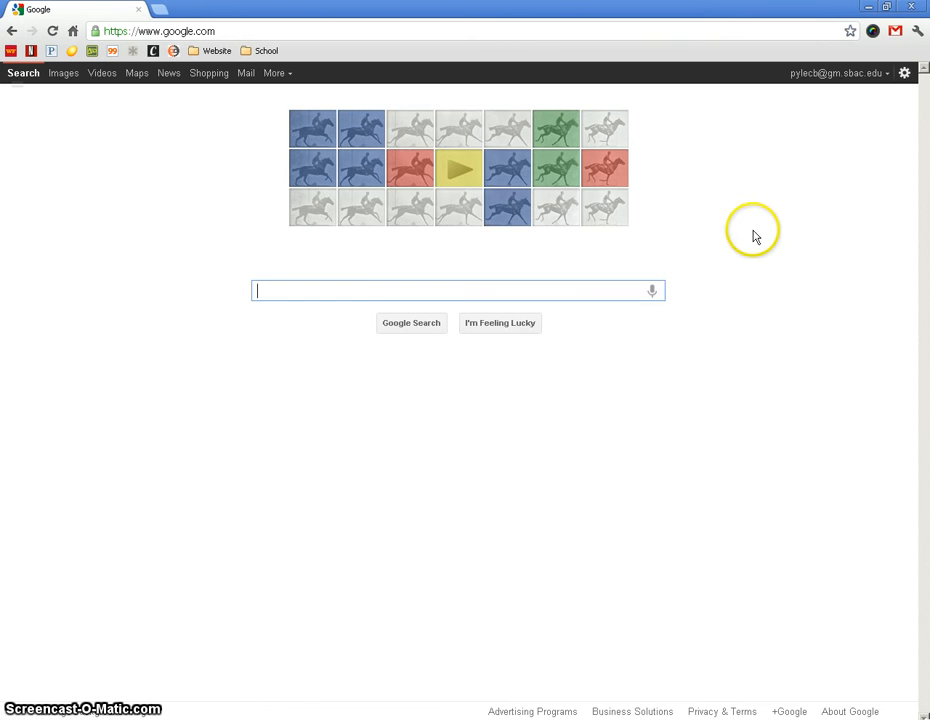
Open the school account's mail and go from there to its calendar.
{"action": "left_click", "coordinate": [247, 76]}
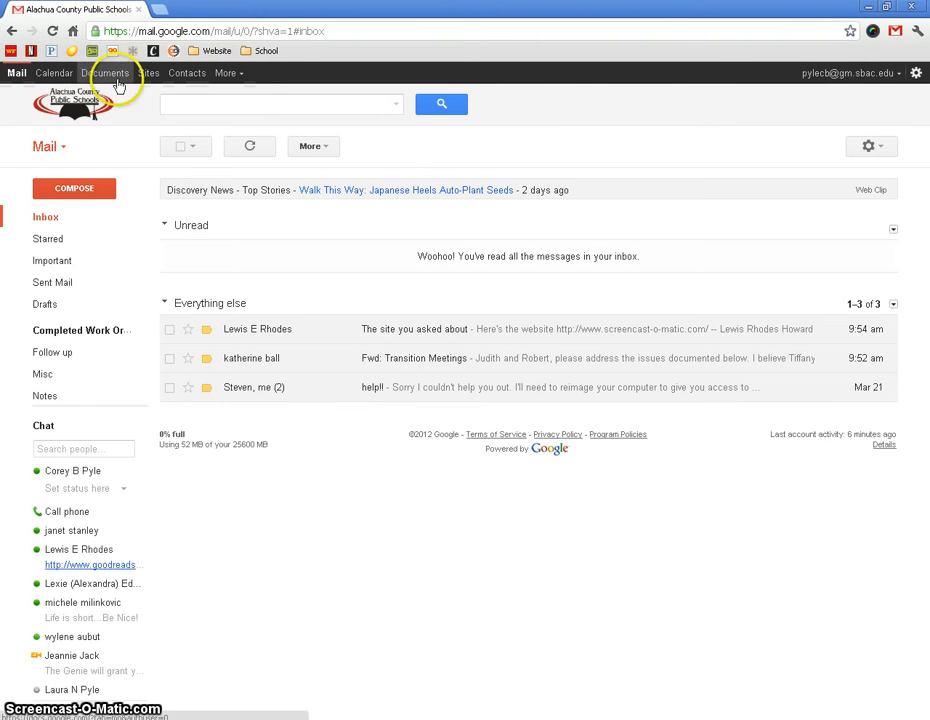
{"action": "left_click", "coordinate": [40, 72]}
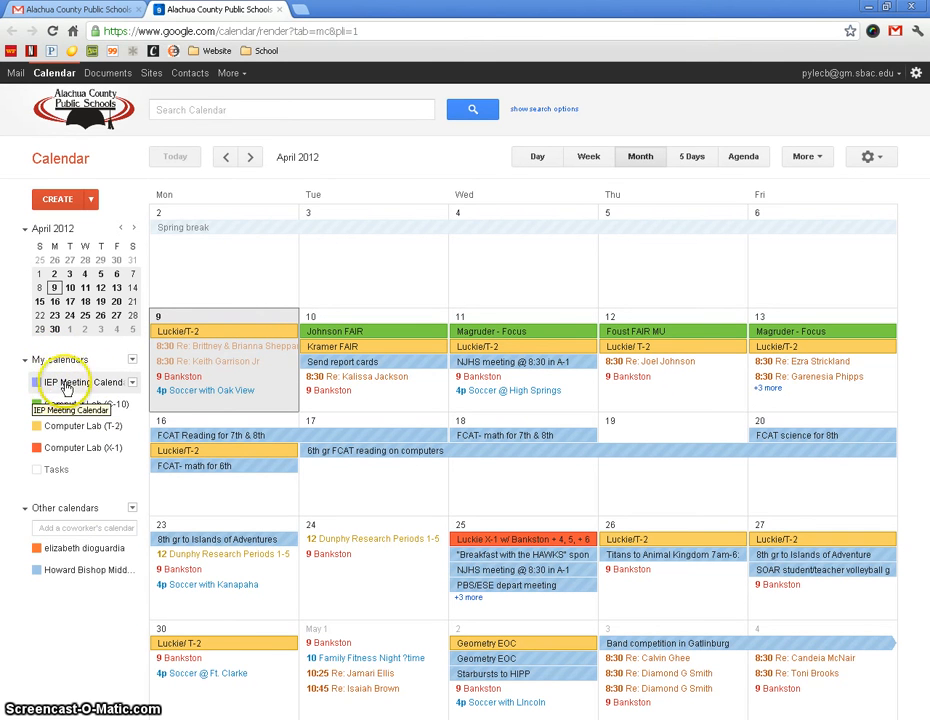
Hide the IEP Meeting, Computer Lab (C-10), Computer Lab (X-1), coworker and Howard Bishop calendars, leaving only Computer Lab (T-2) displayed.
{"action": "left_click", "coordinate": [93, 388]}
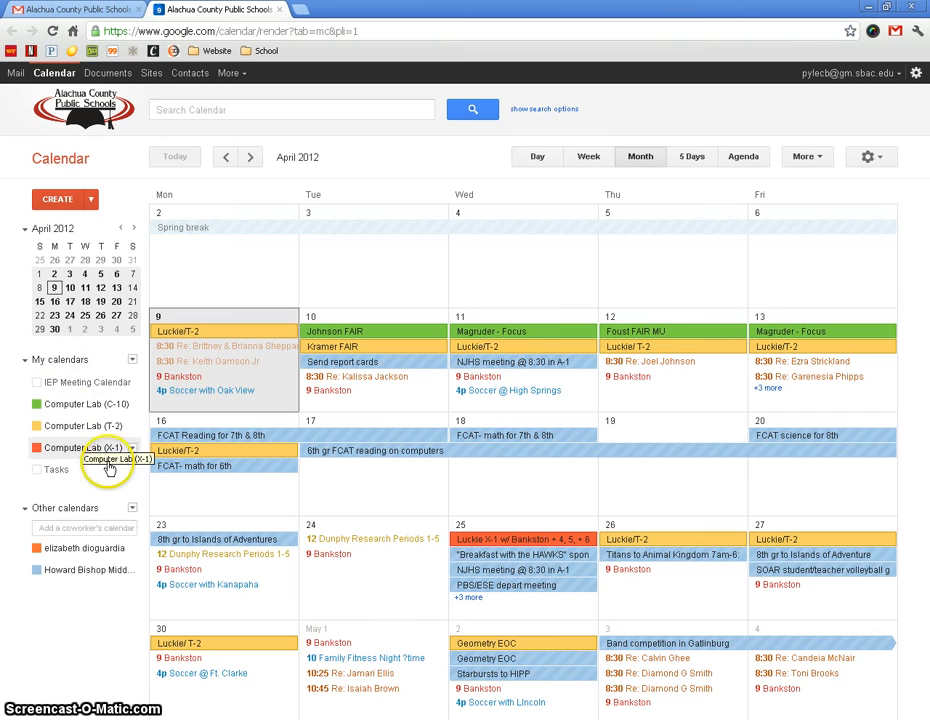
{"action": "left_click", "coordinate": [58, 507]}
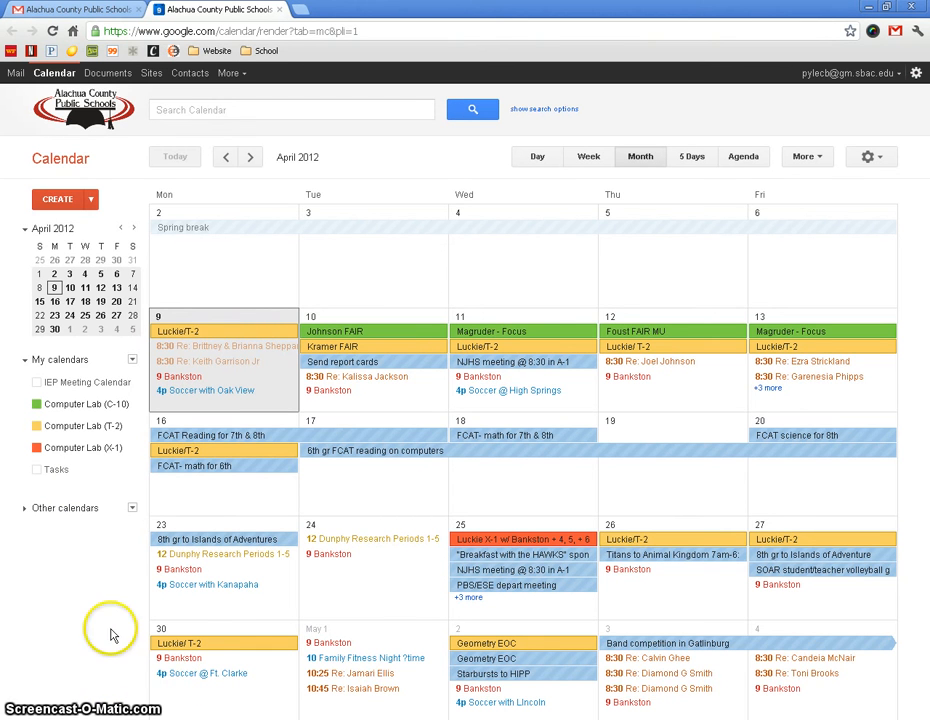
{"action": "left_click", "coordinate": [56, 509]}
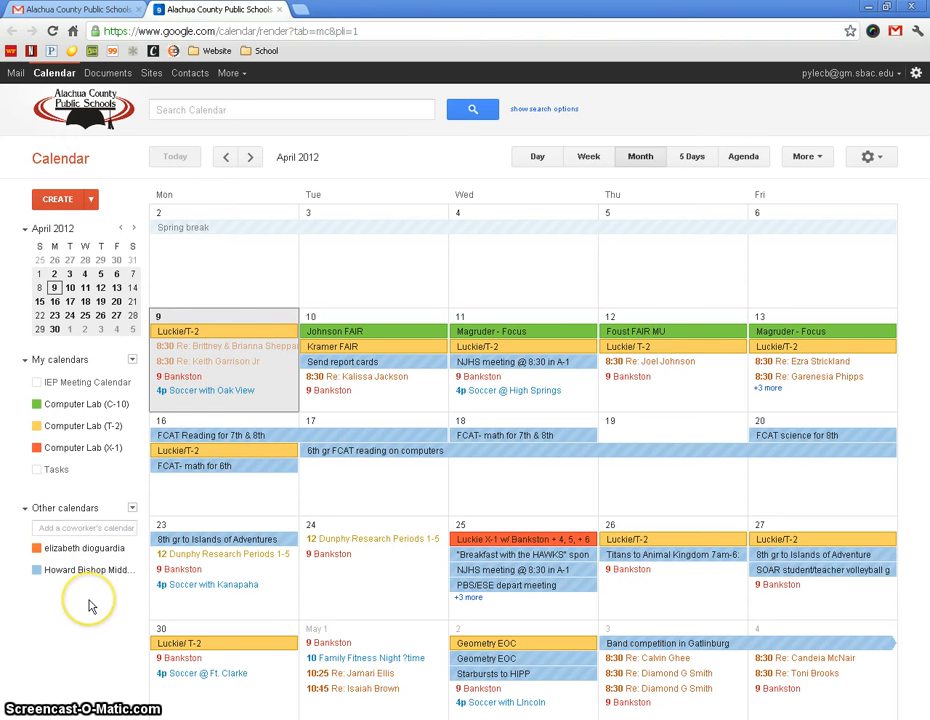
{"action": "left_click", "coordinate": [37, 548]}
{"action": "left_click", "coordinate": [36, 569]}
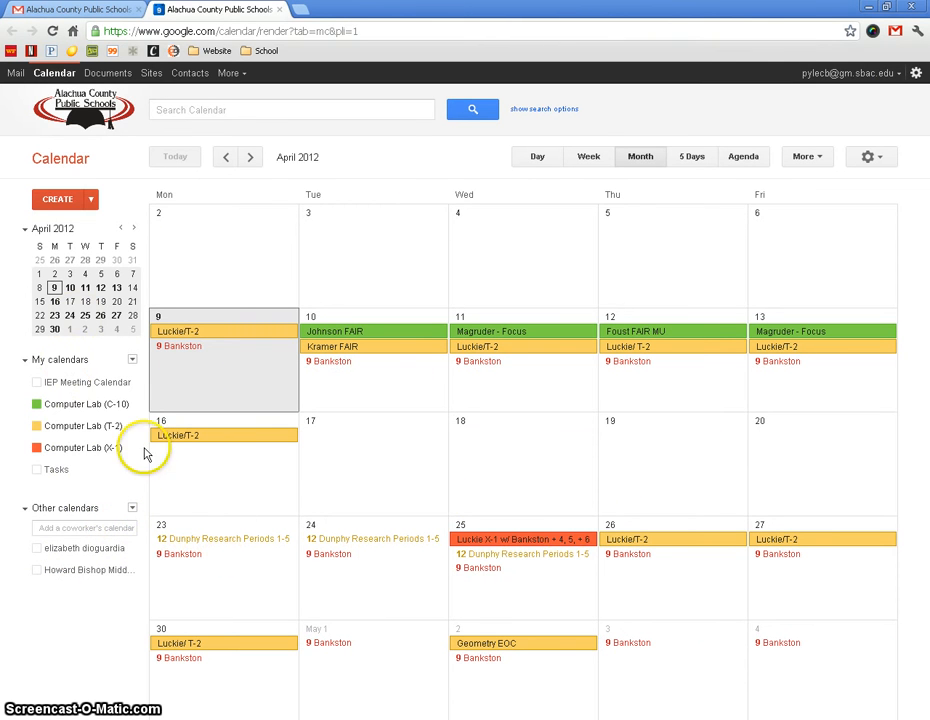
{"action": "left_click", "coordinate": [36, 405]}
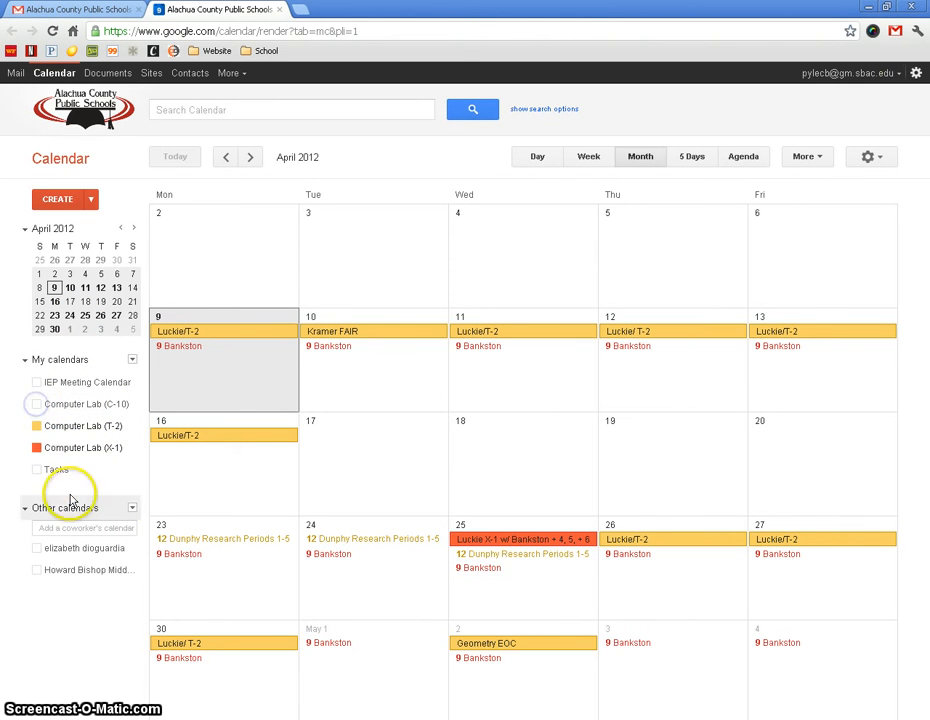
{"action": "left_click", "coordinate": [36, 448]}
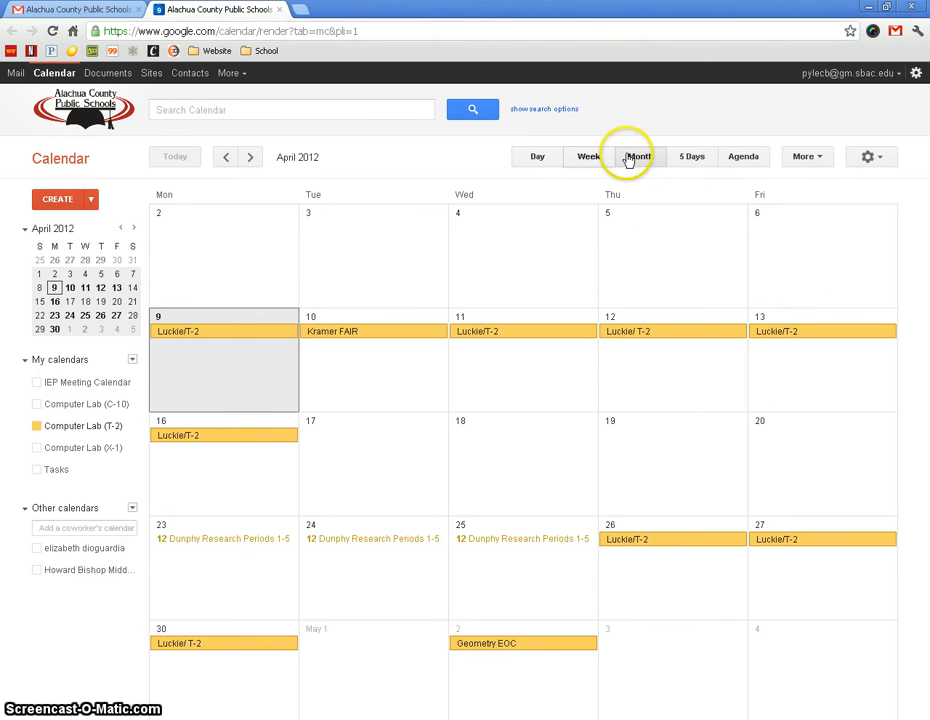
Look at the Computer Lab (T-2) bookings by week and by day, and return to the month view.
{"action": "left_click", "coordinate": [587, 160]}
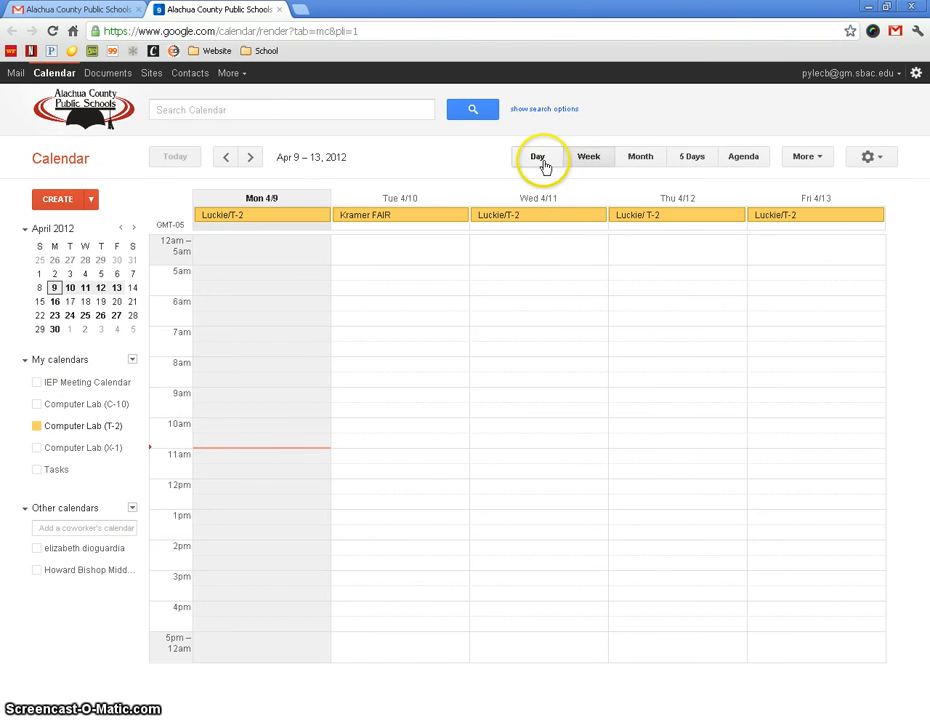
{"action": "left_click", "coordinate": [540, 160]}
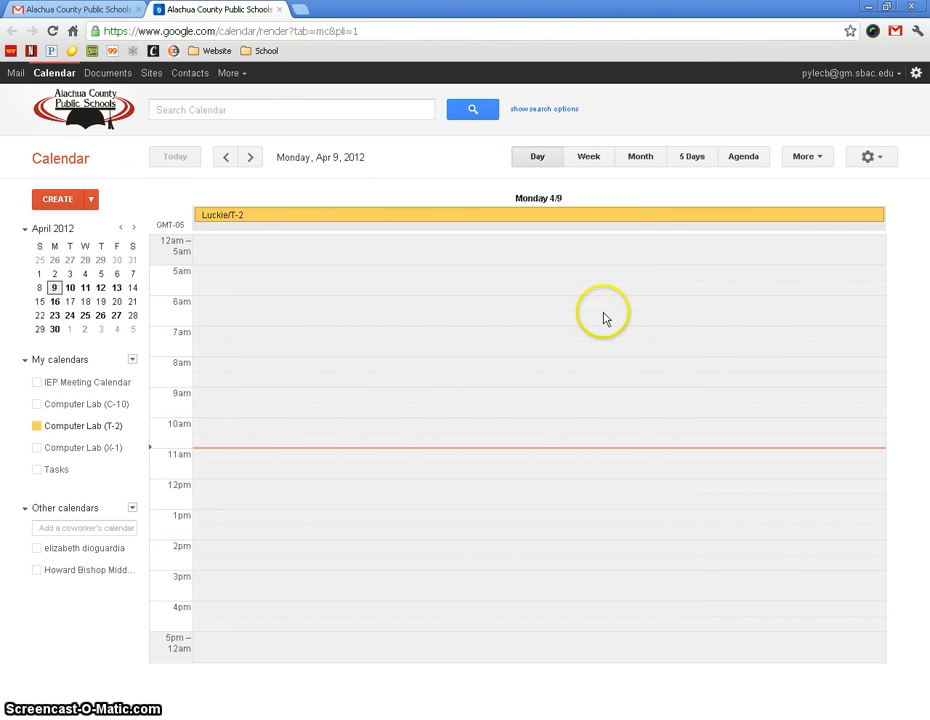
{"action": "left_click", "coordinate": [641, 157]}
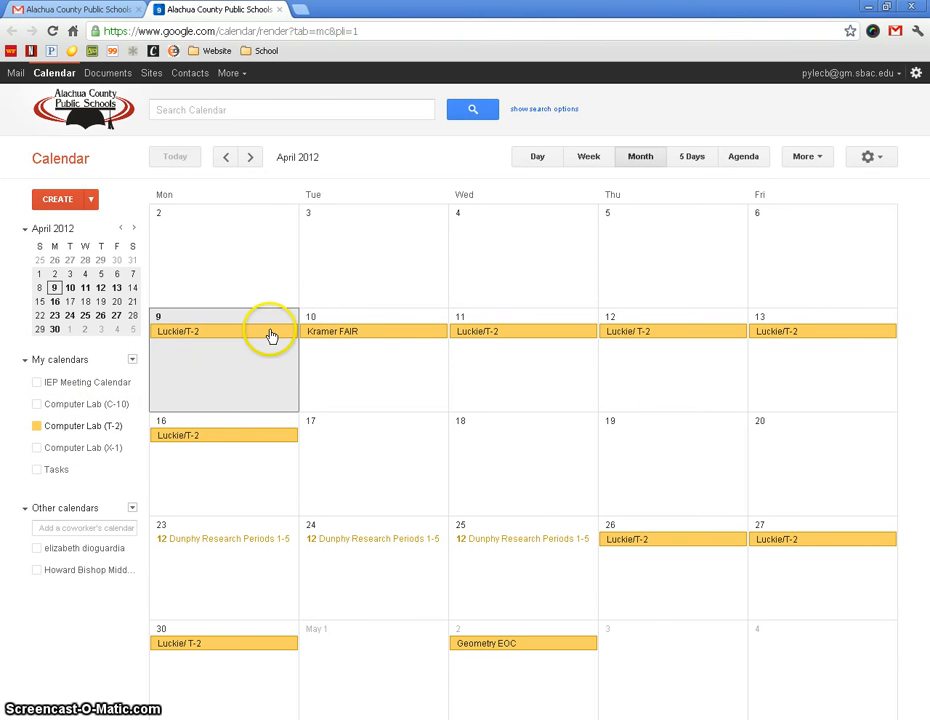
Review the full details of the April 9 Computer Lab (T-2) booking and return to the calendar without editing it.
{"action": "left_click", "coordinate": [240, 333]}
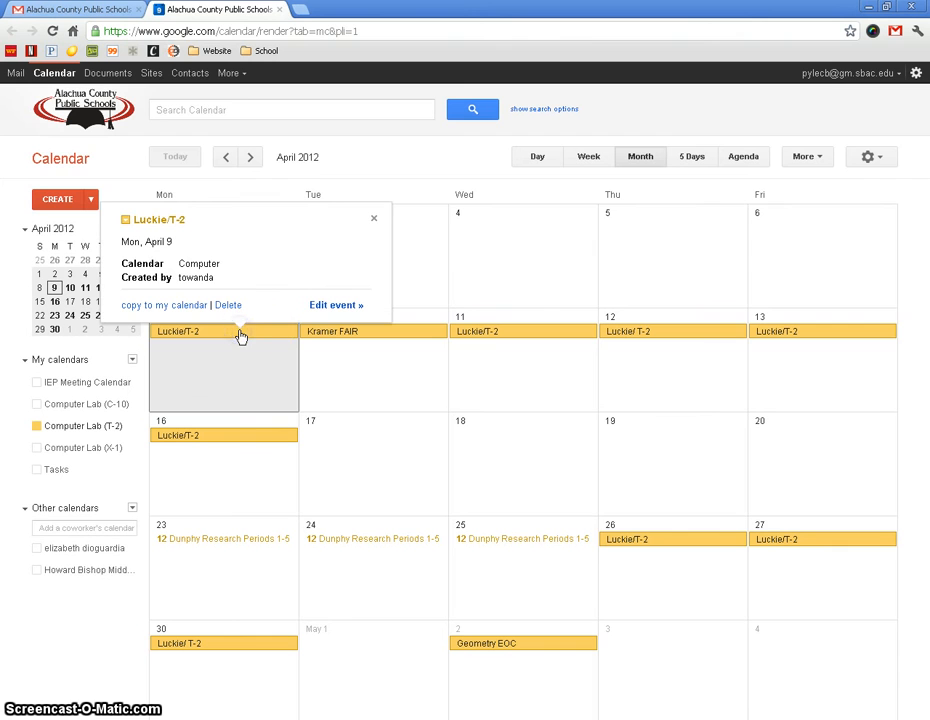
{"action": "left_click", "coordinate": [329, 312]}
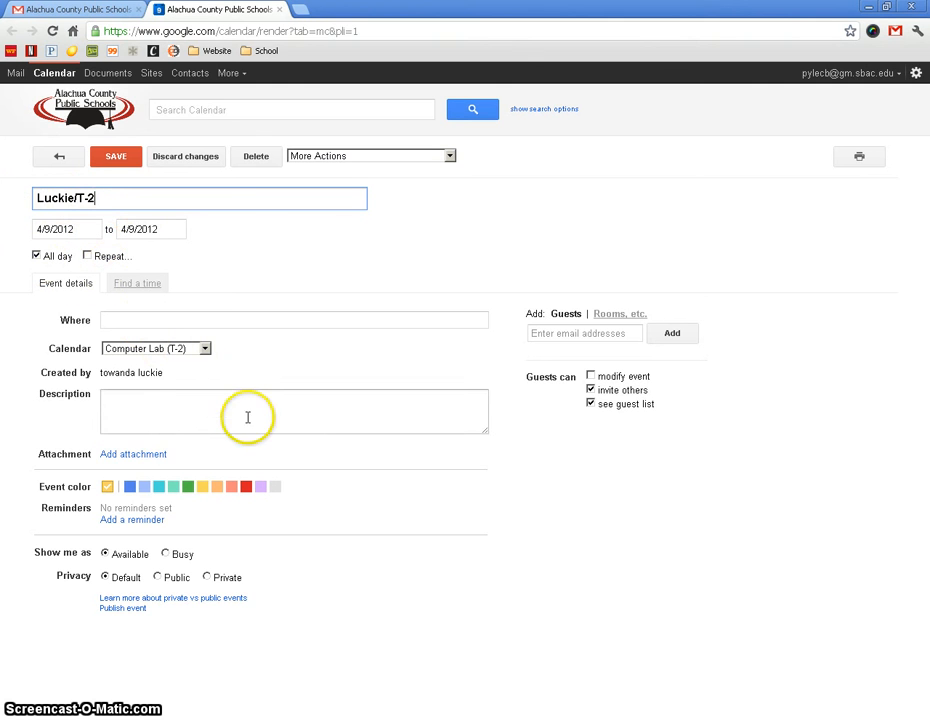
{"action": "left_click", "coordinate": [60, 160]}
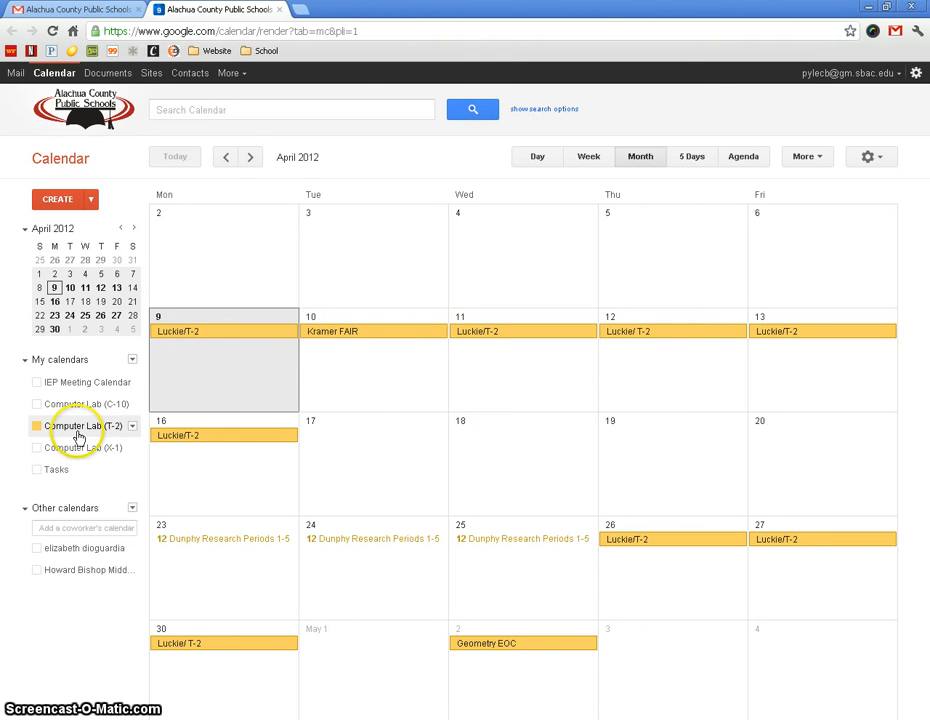
Compare the lab bookings by showing Computer Lab (C-10) and Computer Lab (X-1) alongside T-2, and hide both again.
{"action": "left_click", "coordinate": [35, 404]}
{"action": "left_click", "coordinate": [37, 449]}
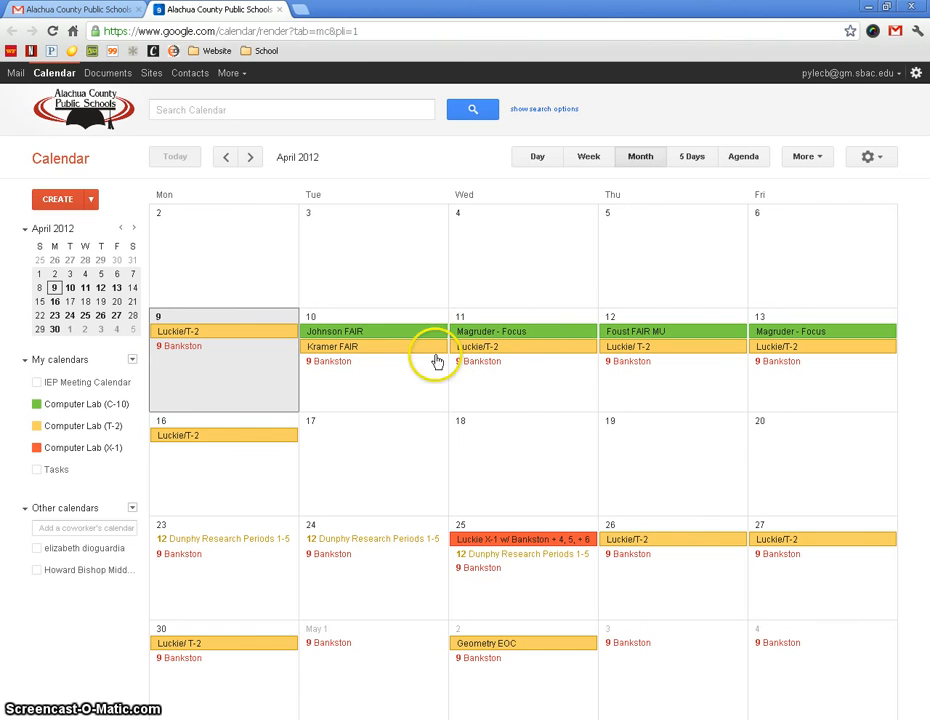
{"action": "left_click", "coordinate": [35, 406]}
{"action": "left_click", "coordinate": [36, 448]}
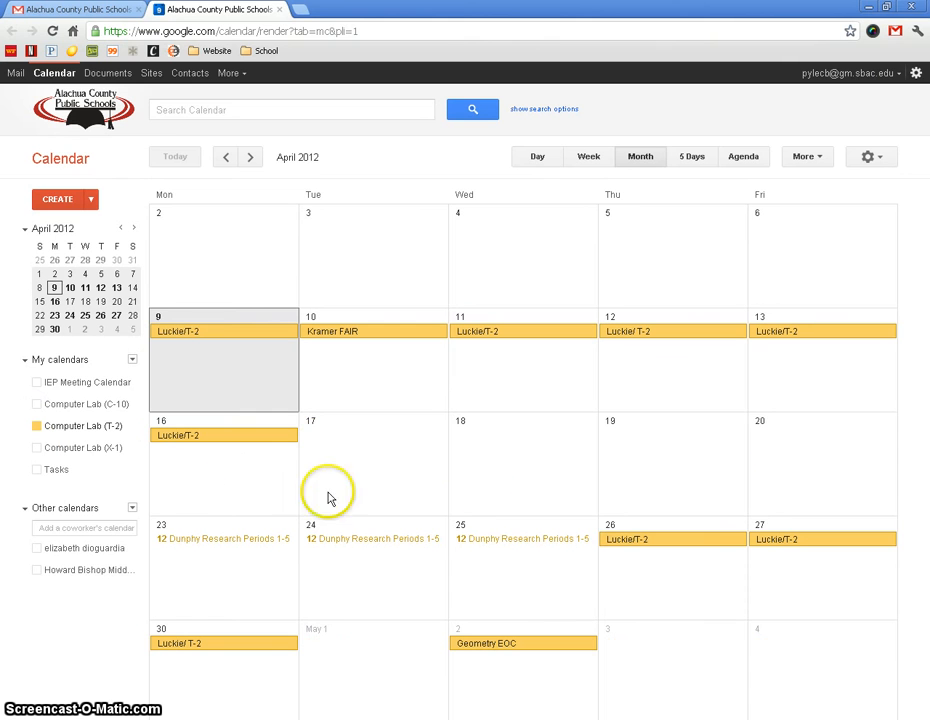
Start a new event on Wednesday, April 18, titled with the teacher's last name and assigned to the Computer Lab (T-2) calendar.
{"action": "left_click", "coordinate": [516, 484]}
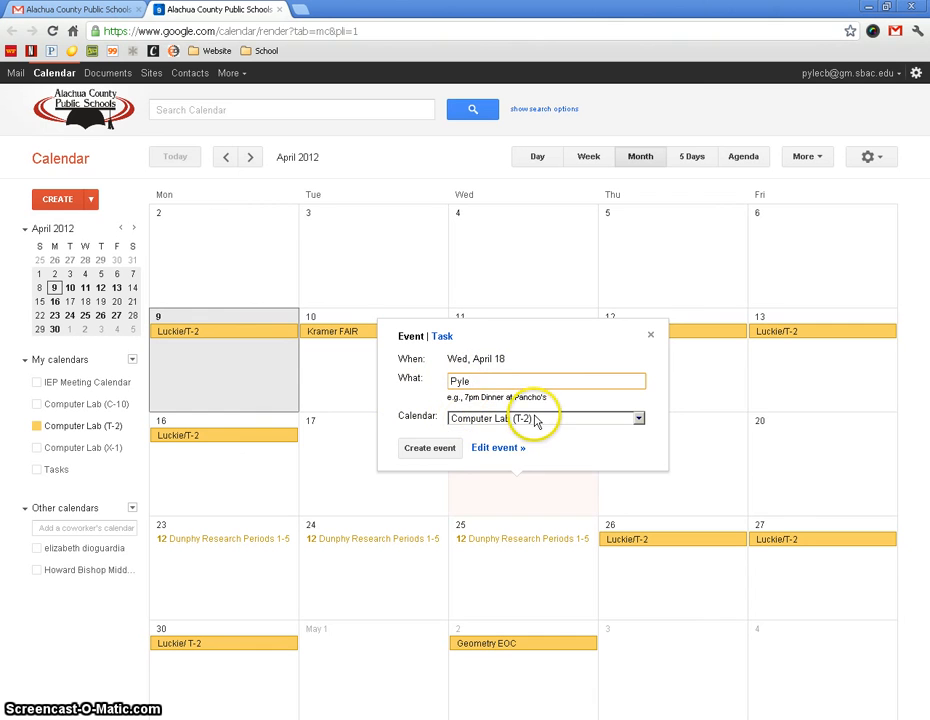
{"action": "left_click", "coordinate": [640, 418]}
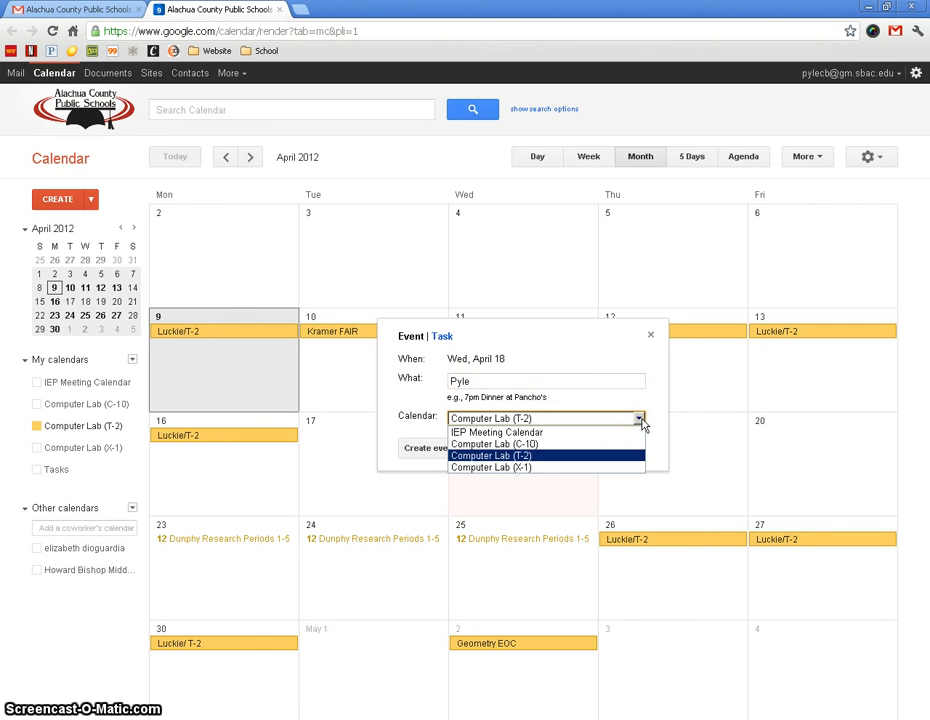
{"action": "left_click", "coordinate": [512, 456]}
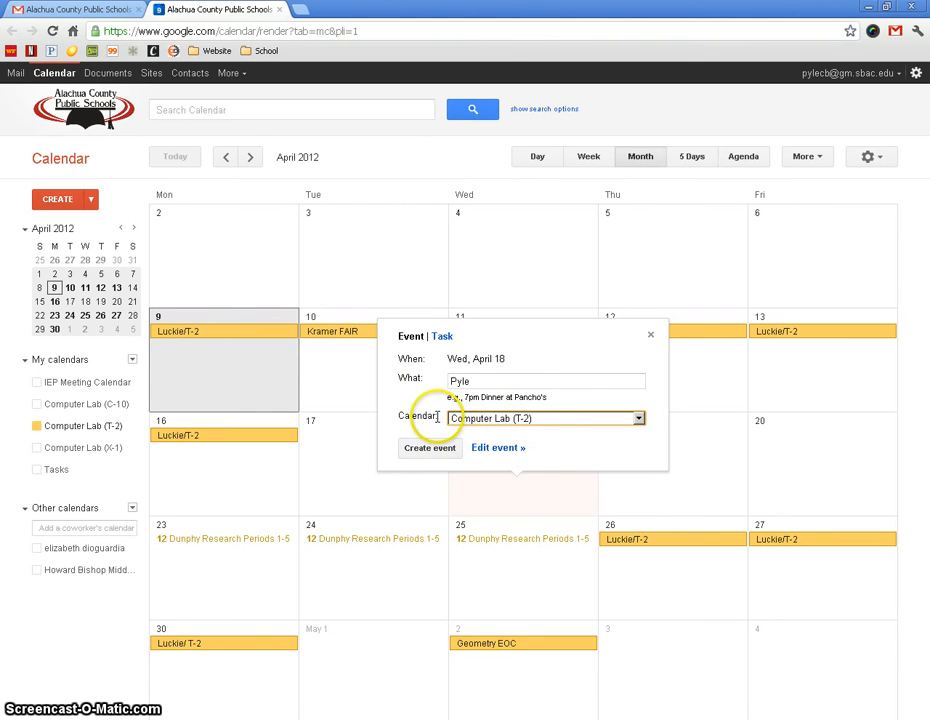
{"action": "left_click", "coordinate": [550, 424]}
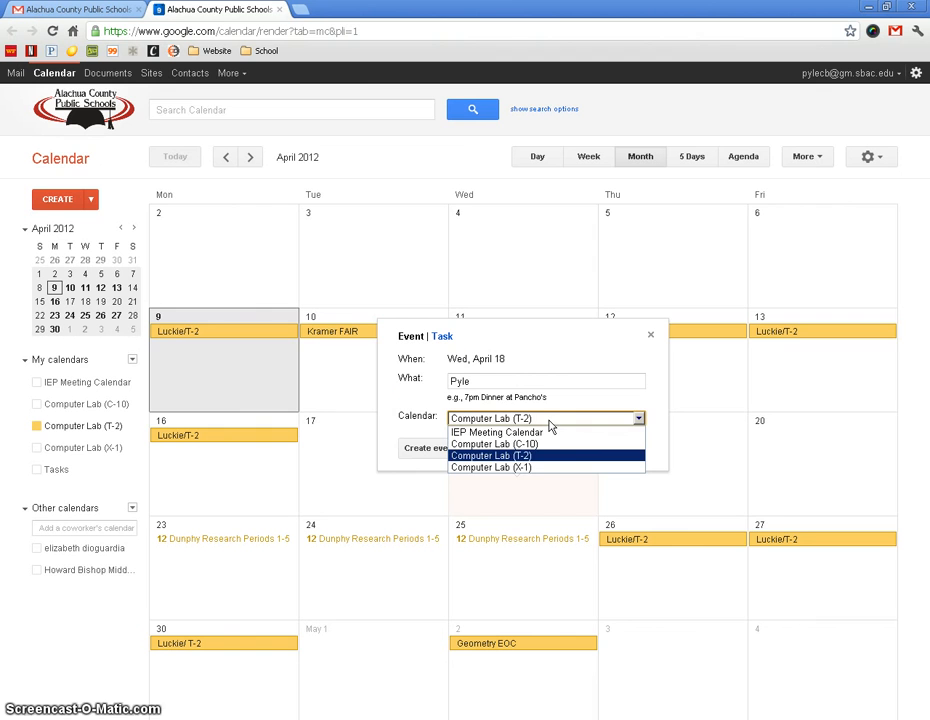
{"action": "left_click", "coordinate": [649, 403]}
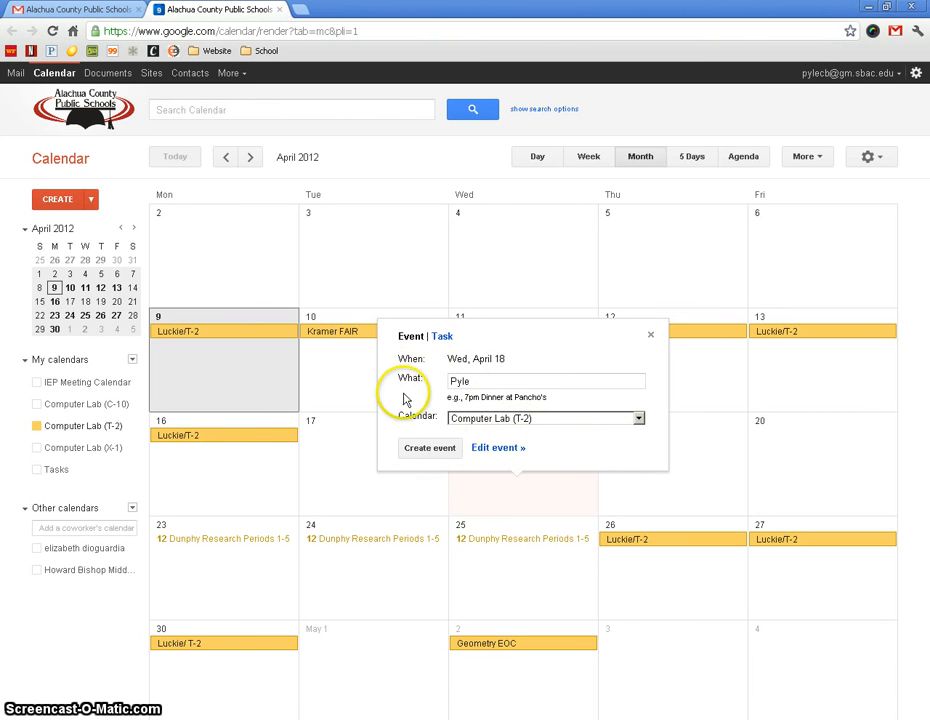
Open the new event's full details, turn off the all-day option and set the start time to 11:15am.
{"action": "left_click", "coordinate": [507, 450]}
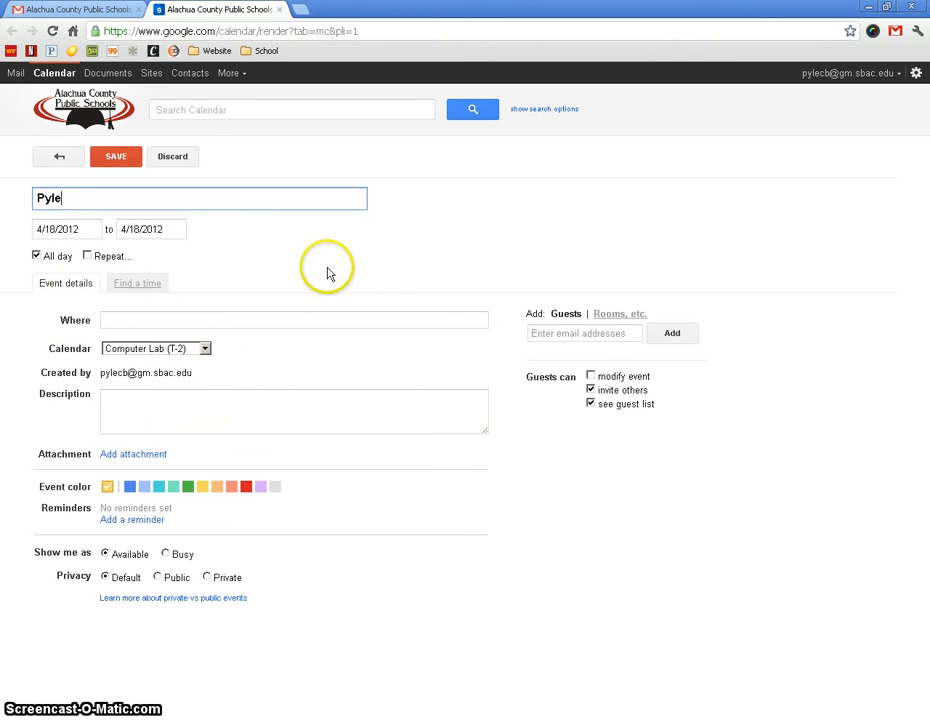
{"action": "left_click", "coordinate": [36, 256]}
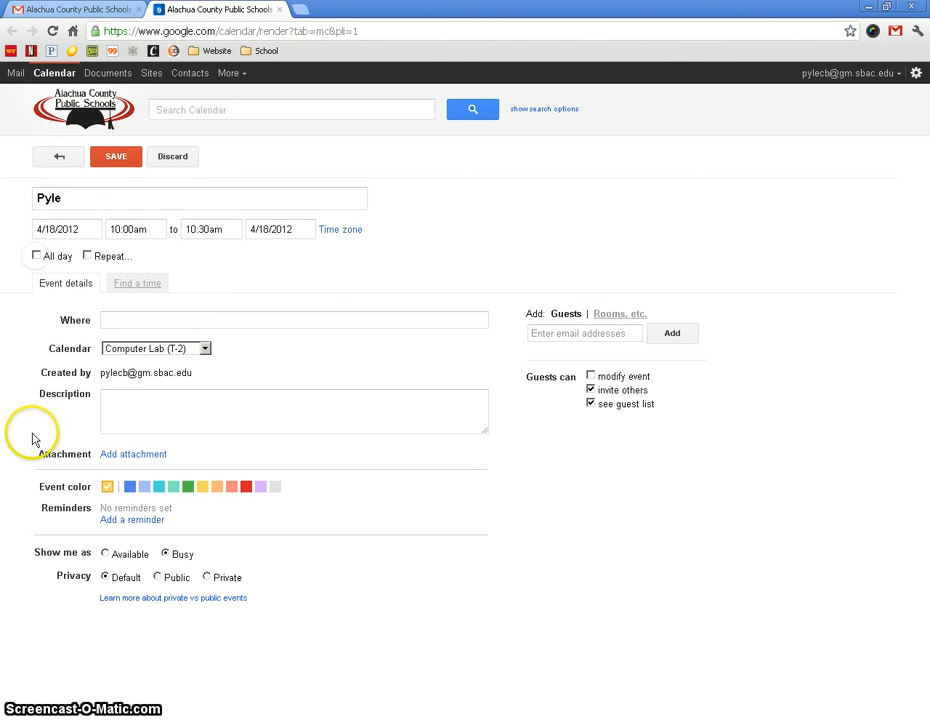
{"action": "left_click", "coordinate": [135, 228]}
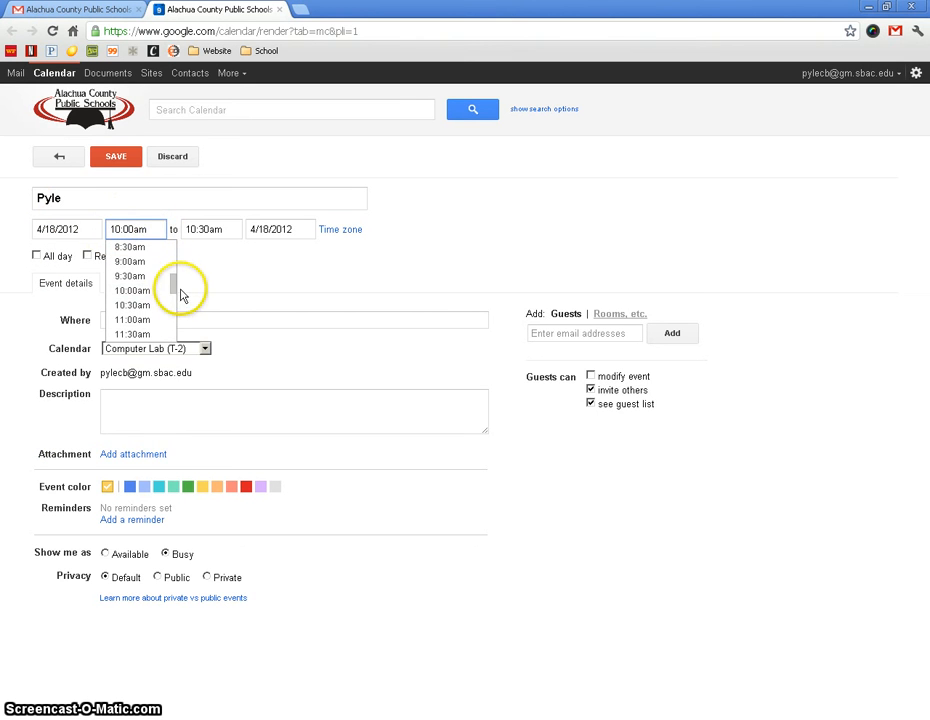
{"action": "left_click_drag", "start_coordinate": [176, 289], "coordinate": [173, 295]}
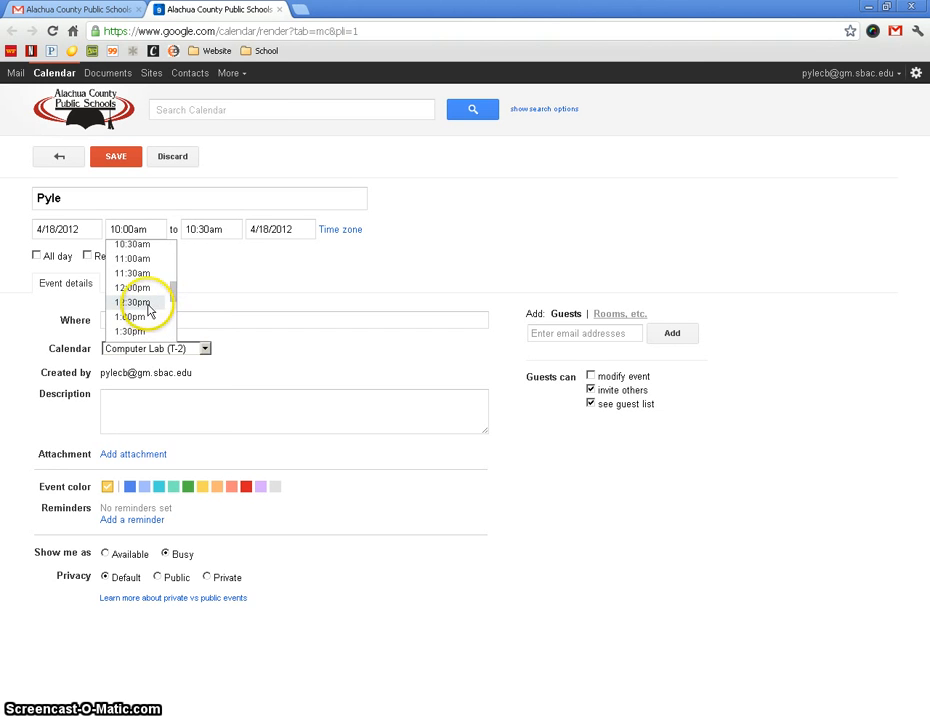
{"action": "left_click", "coordinate": [148, 259]}
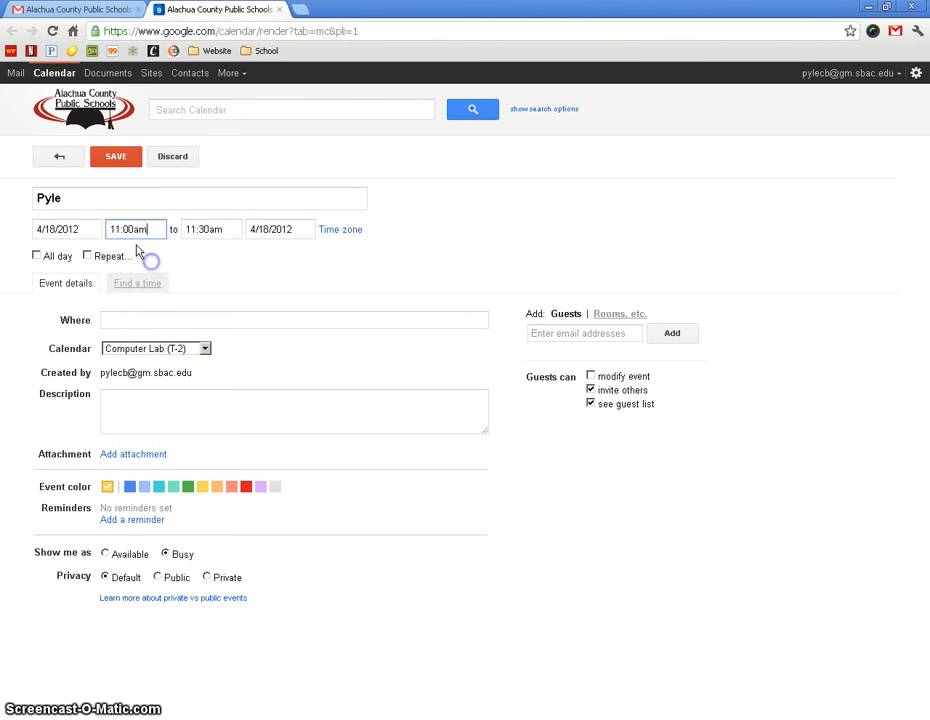
{"action": "left_click", "coordinate": [133, 228]}
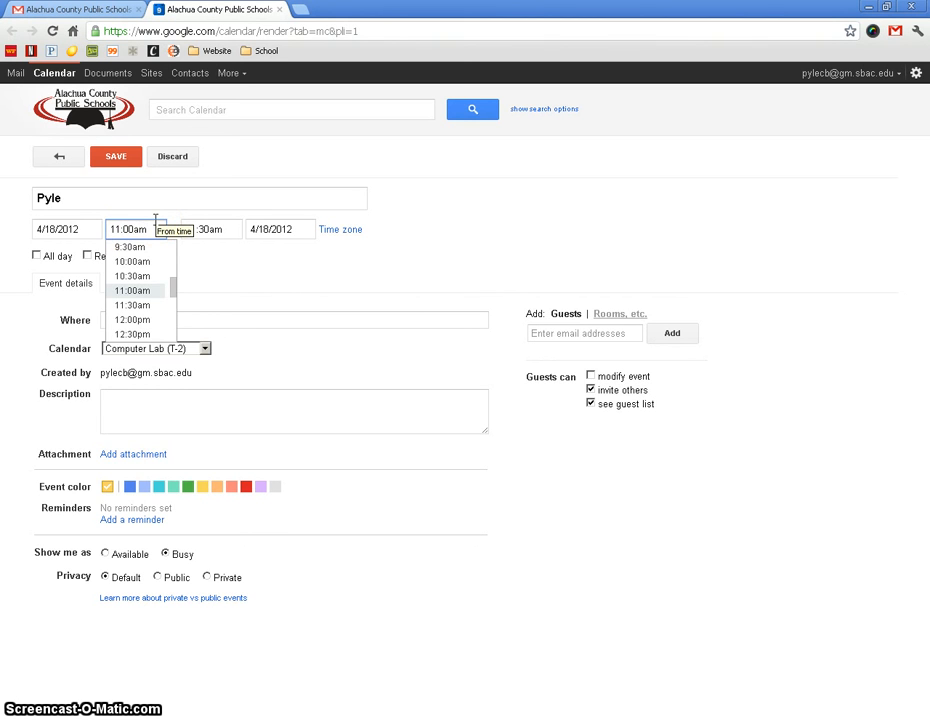
{"action": "key", "text": "BackSpace"}
{"action": "key", "text": "BackSpace"}
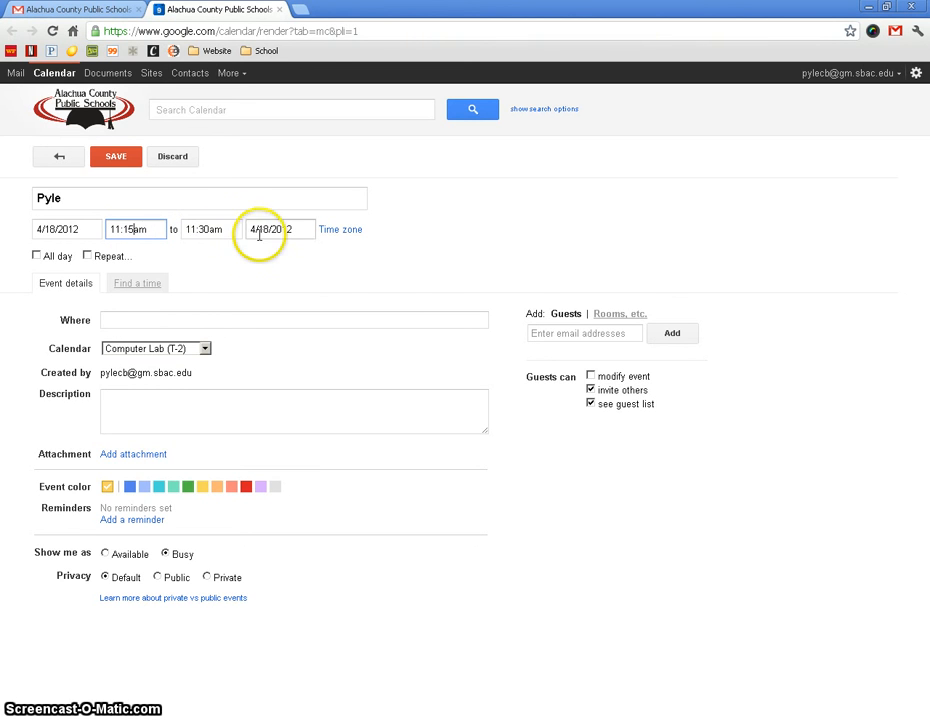
Complete the booking with an 11:45am end time, location T-2 and description "Minesweeper Competition", and save the event.
{"action": "left_click", "coordinate": [187, 325]}
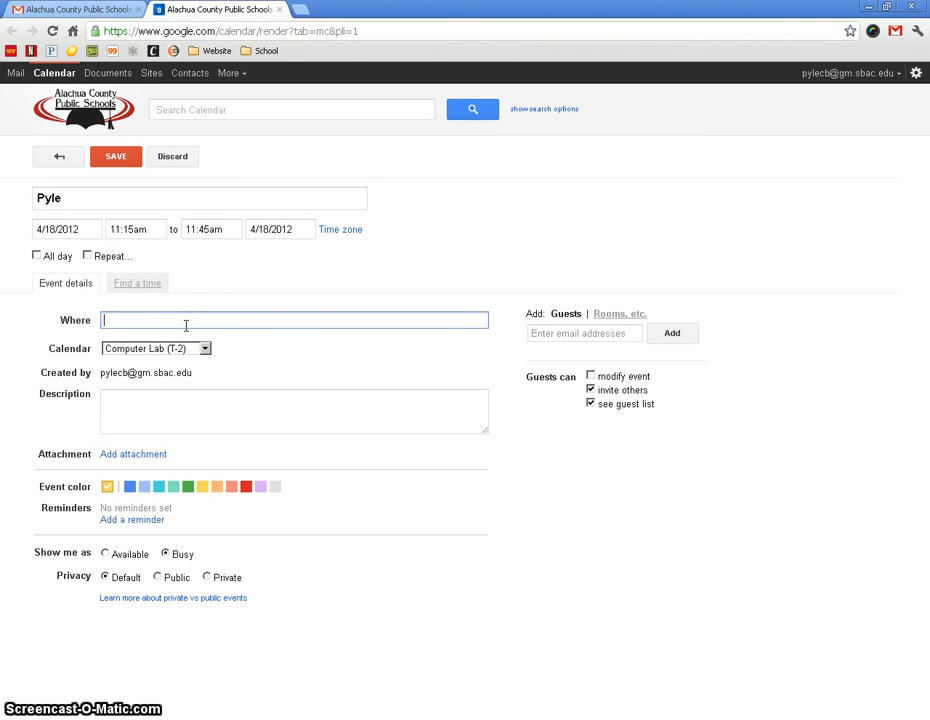
{"action": "type", "text": "T-2"}
{"action": "left_click", "coordinate": [170, 417]}
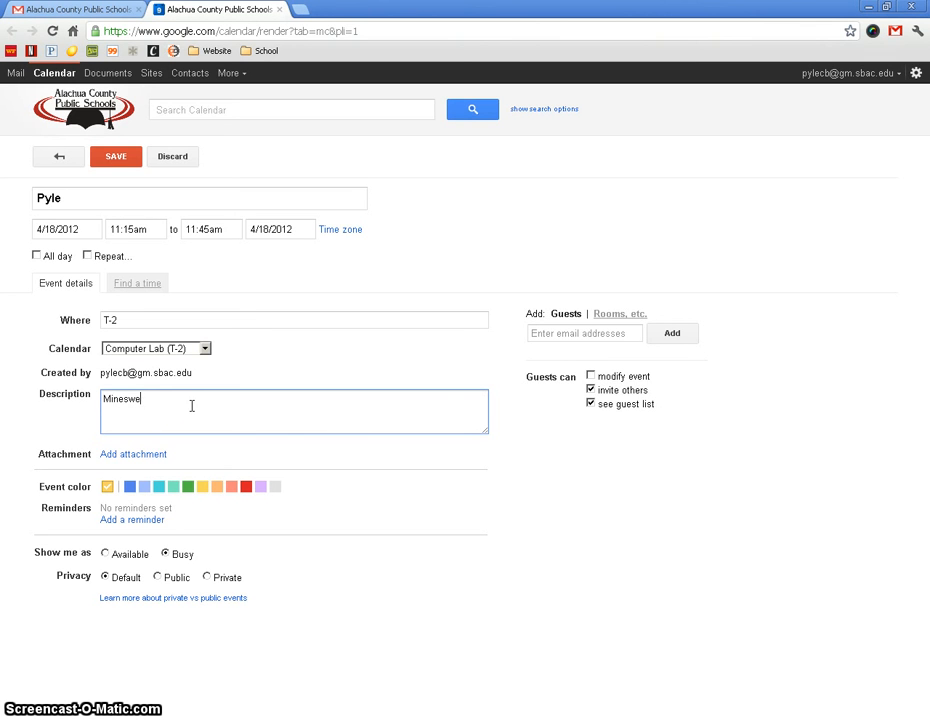
{"action": "type", "text": "Minesweeper Competition"}
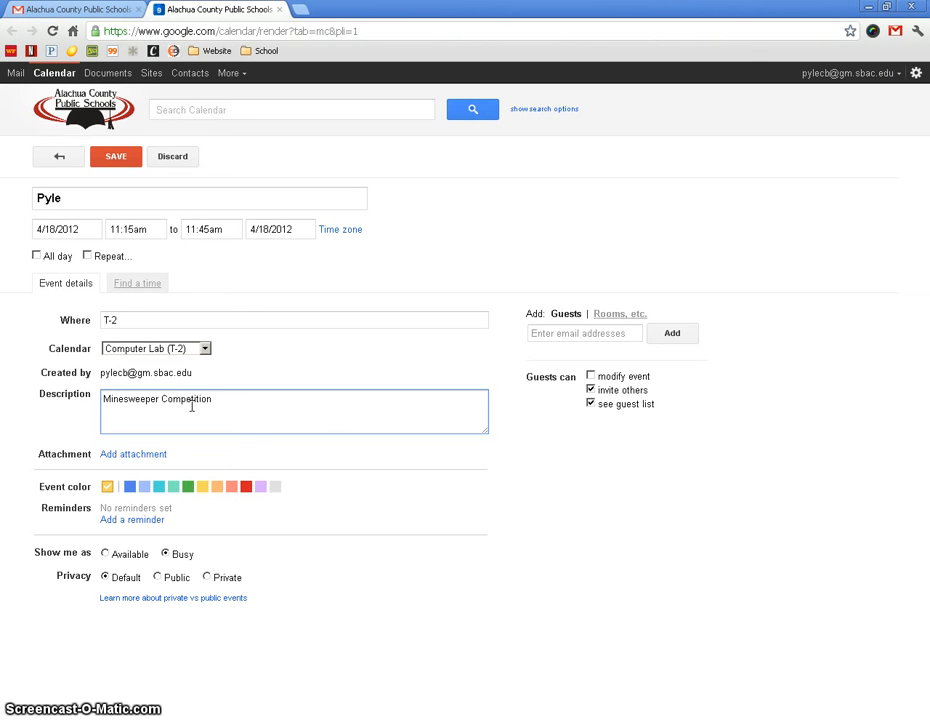
{"action": "left_click", "coordinate": [215, 404]}
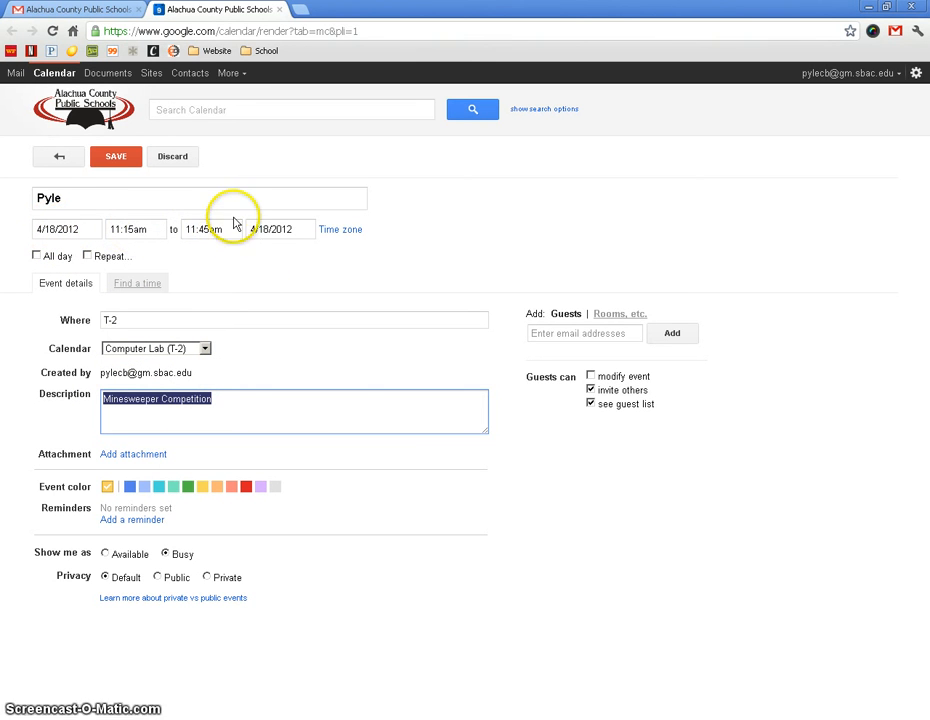
{"action": "left_click", "coordinate": [286, 427]}
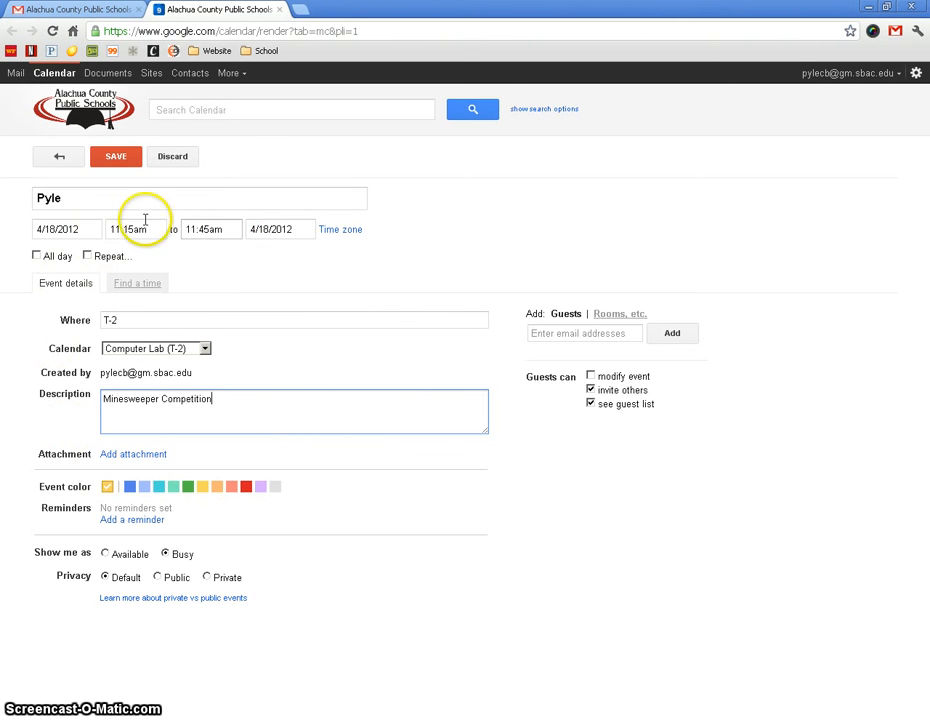
{"action": "left_click", "coordinate": [114, 156]}
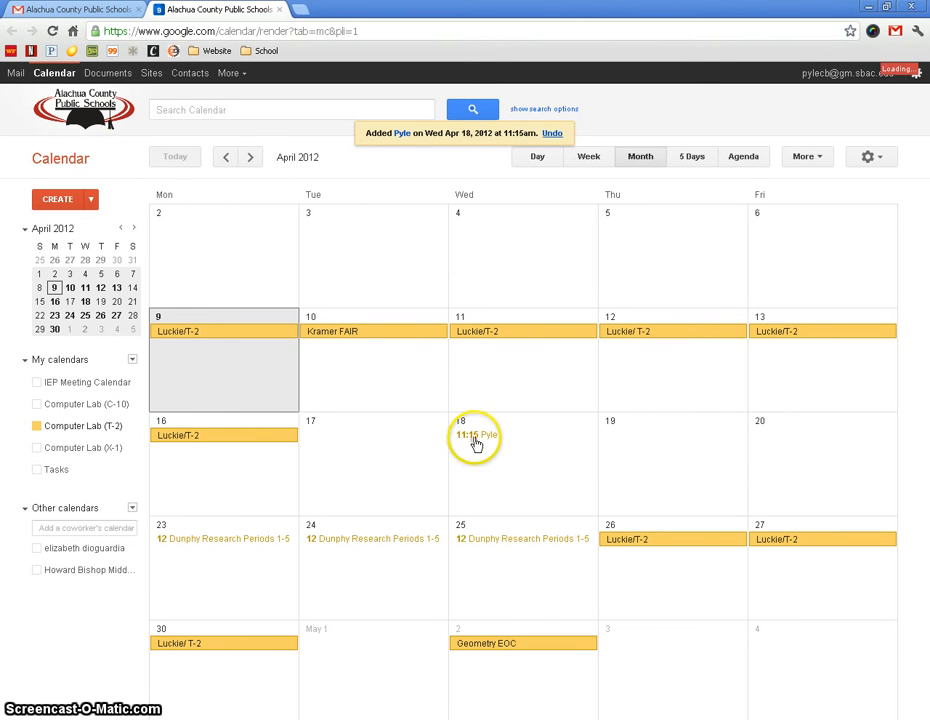
Check the summary of the saved April 18 booking and open that event for editing.
{"action": "left_click", "coordinate": [475, 438]}
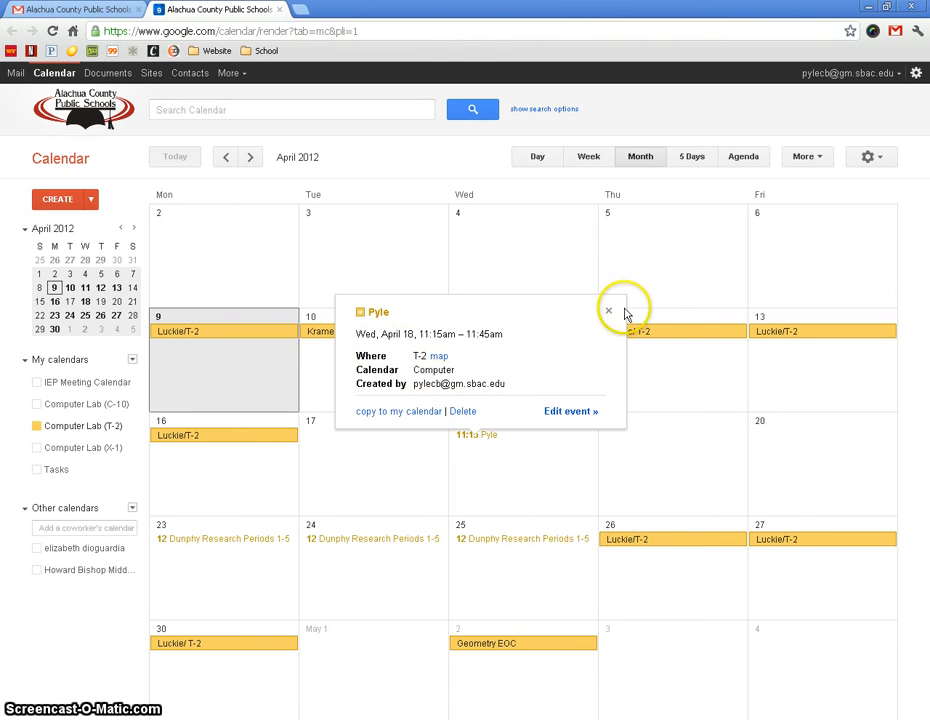
{"action": "left_click", "coordinate": [611, 313]}
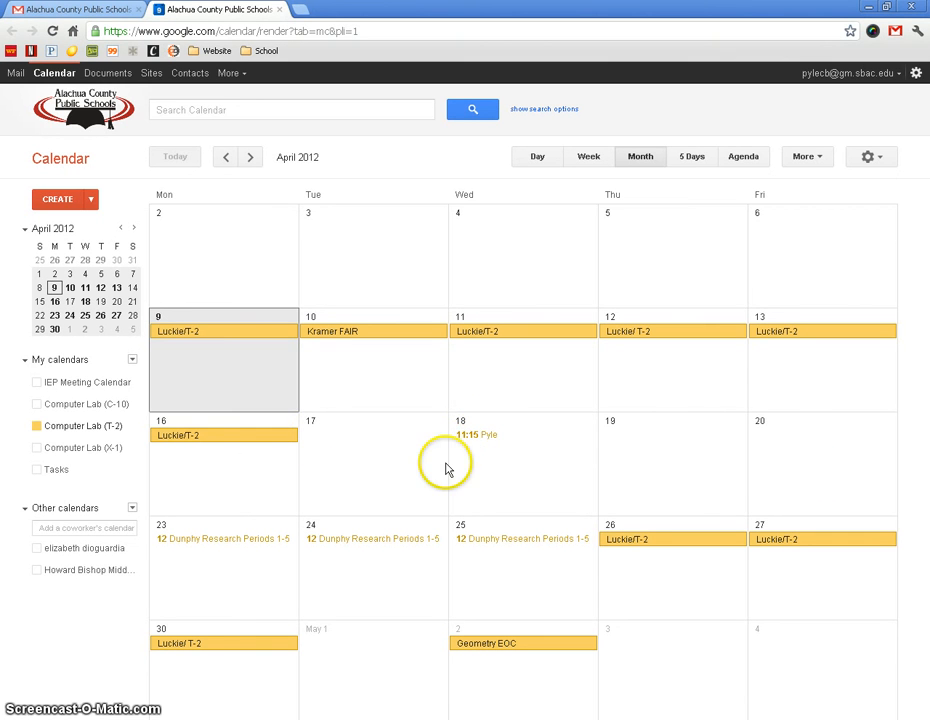
{"action": "left_click", "coordinate": [466, 435]}
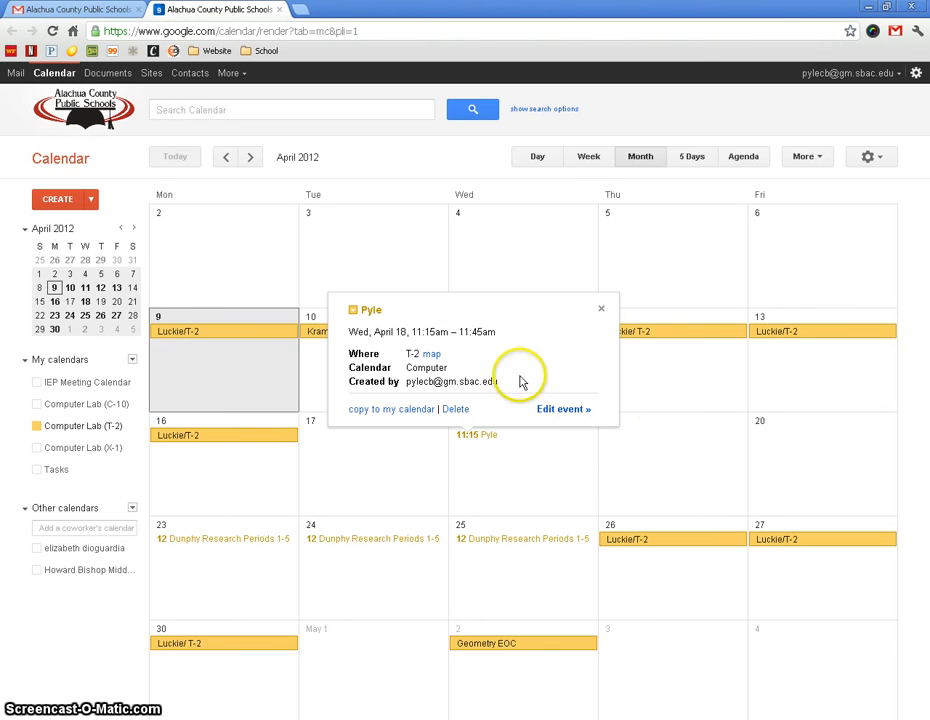
{"action": "left_click", "coordinate": [565, 410]}
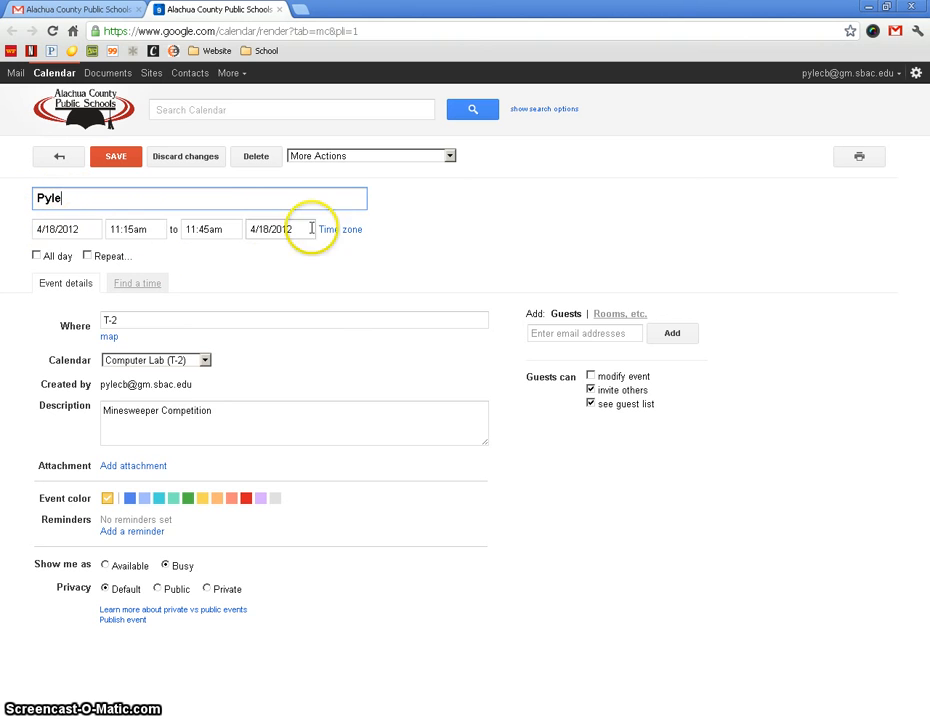
Turn on repetition for the booking and set it to repeat daily, every 1 day.
{"action": "left_click", "coordinate": [87, 256]}
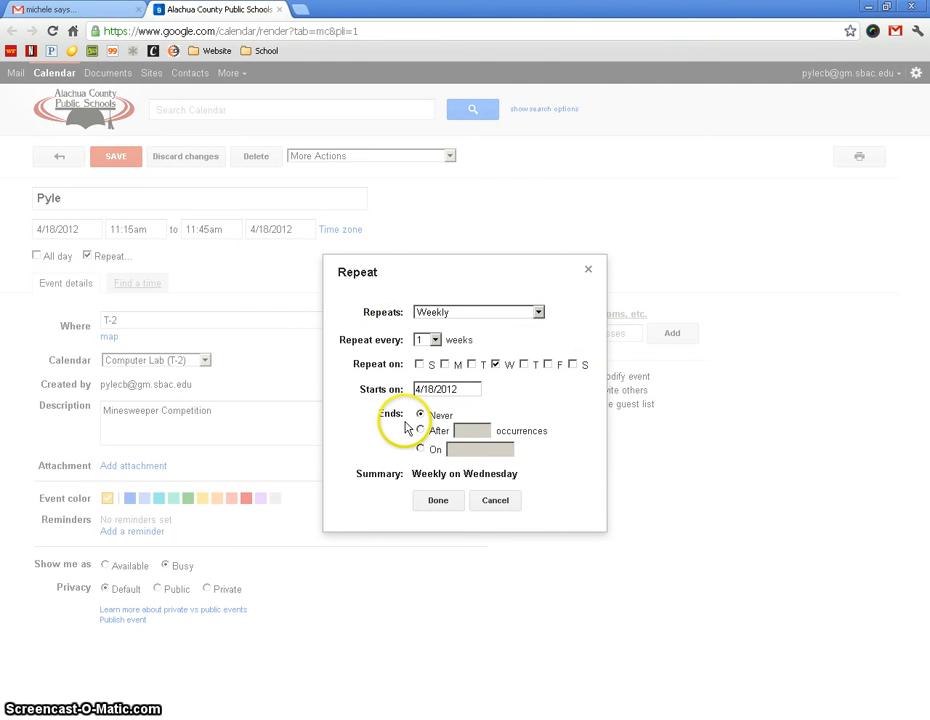
{"action": "left_click", "coordinate": [435, 341]}
{"action": "left_click", "coordinate": [447, 314]}
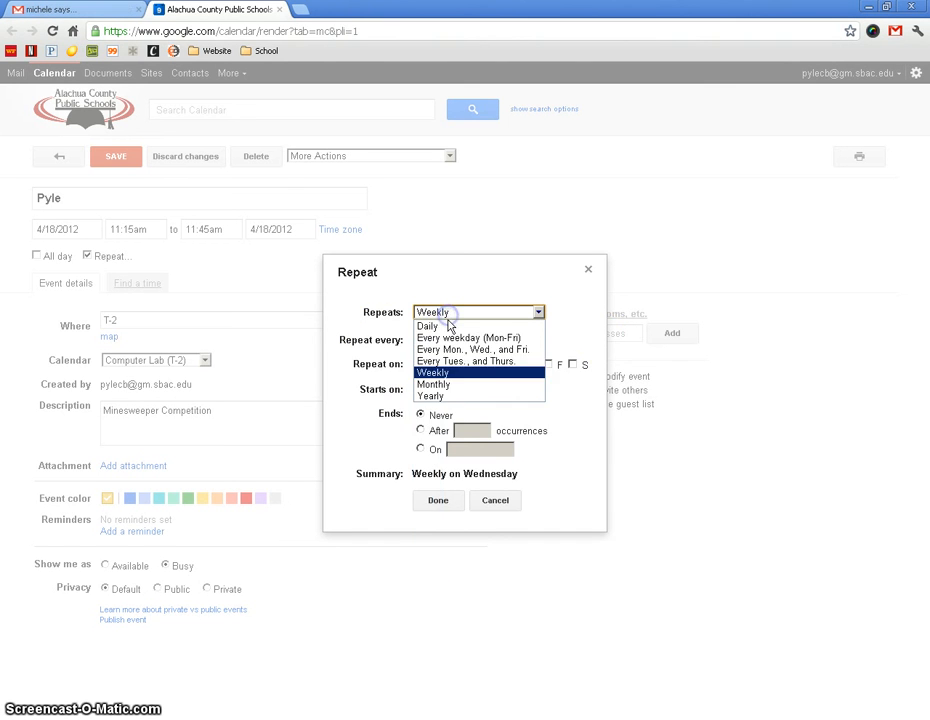
{"action": "left_click", "coordinate": [448, 324]}
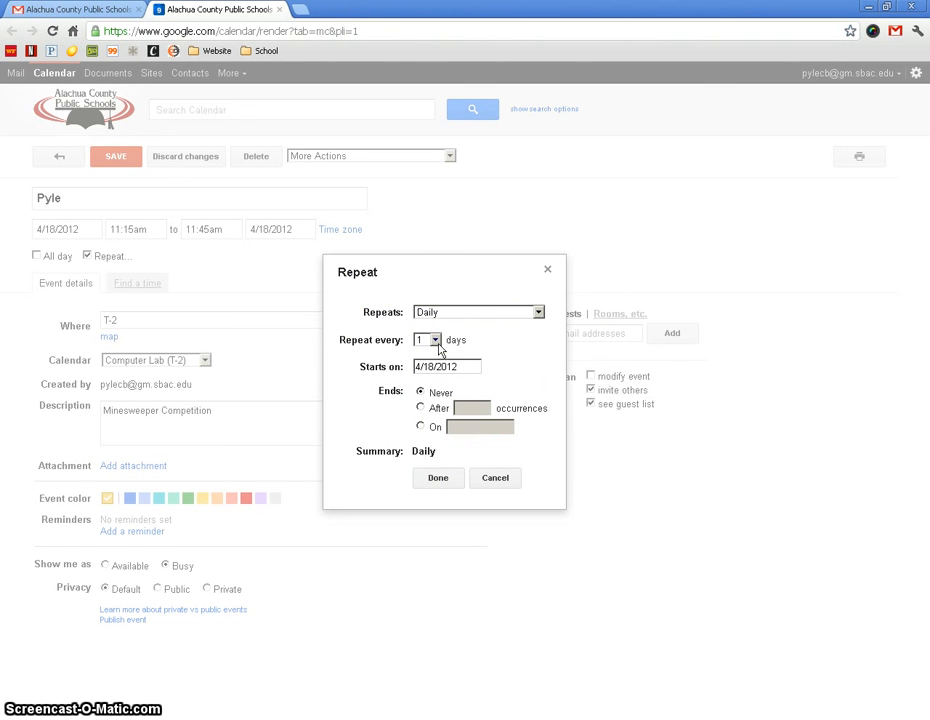
{"action": "left_click", "coordinate": [436, 318]}
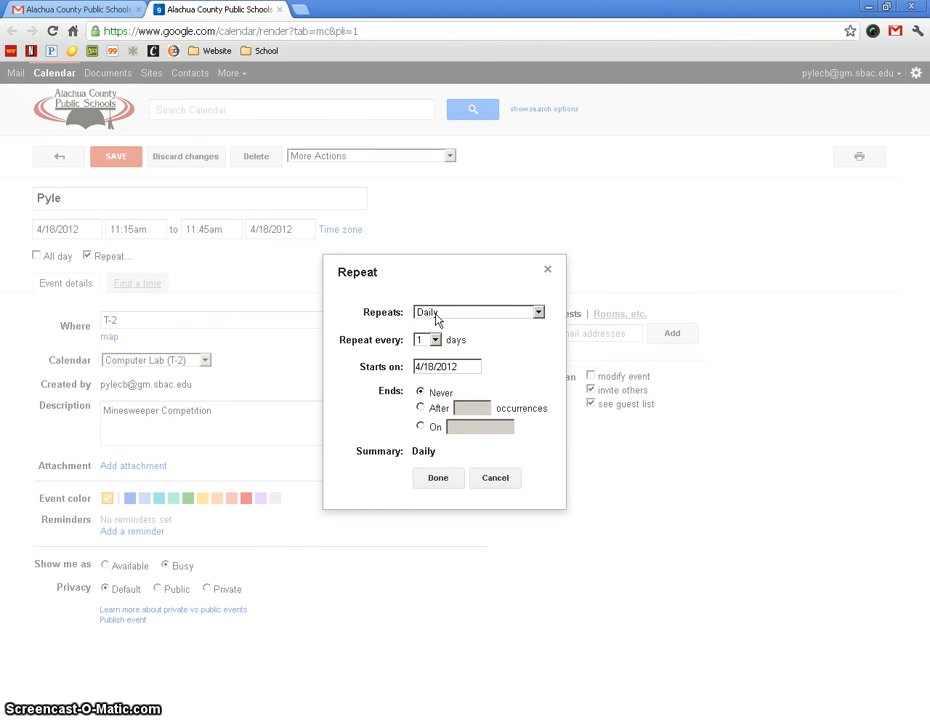
{"action": "left_click", "coordinate": [436, 316]}
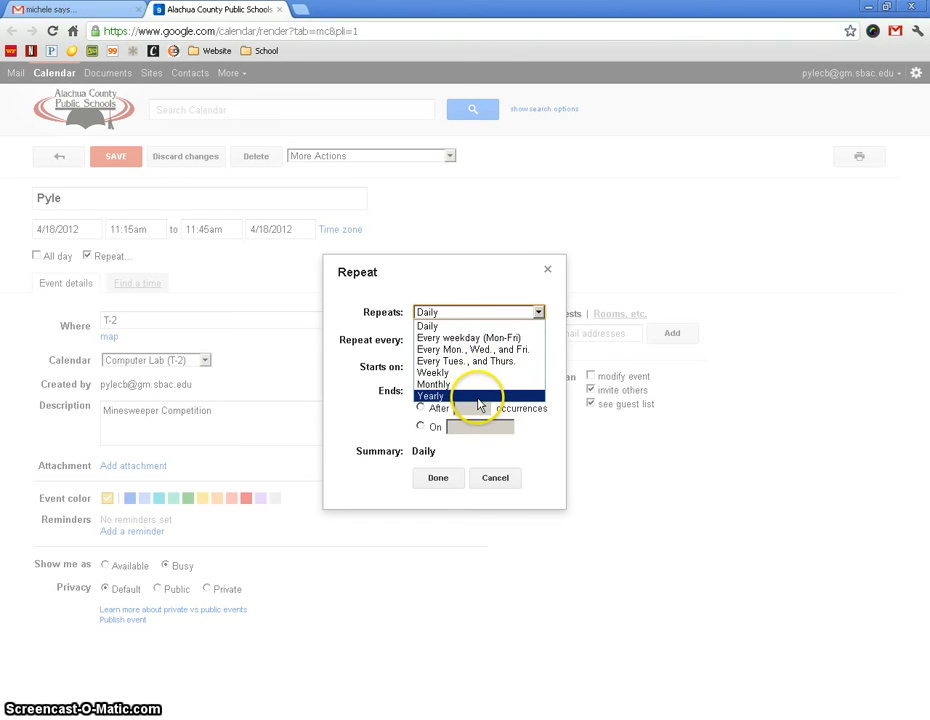
{"action": "left_click", "coordinate": [467, 328]}
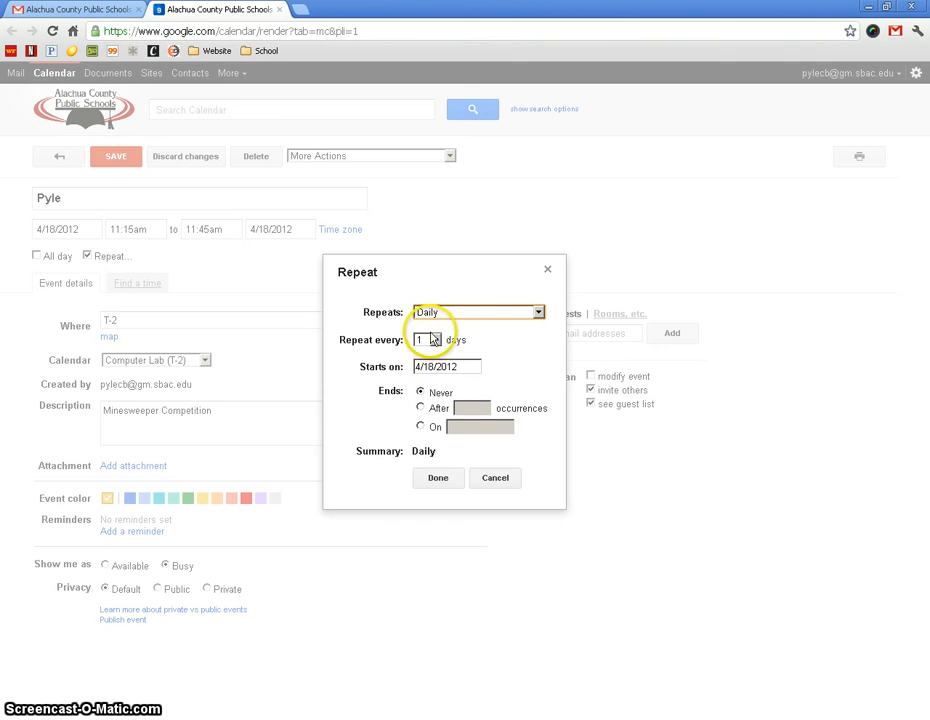
{"action": "left_click", "coordinate": [434, 342]}
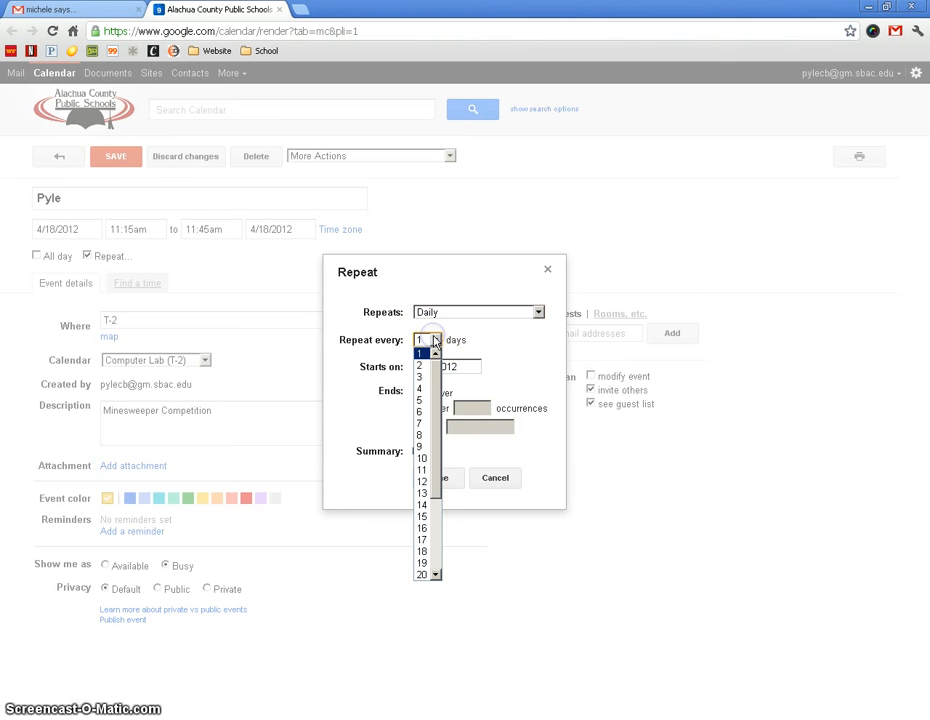
{"action": "left_click_drag", "start_coordinate": [437, 455], "coordinate": [434, 409]}
{"action": "left_click", "coordinate": [422, 366]}
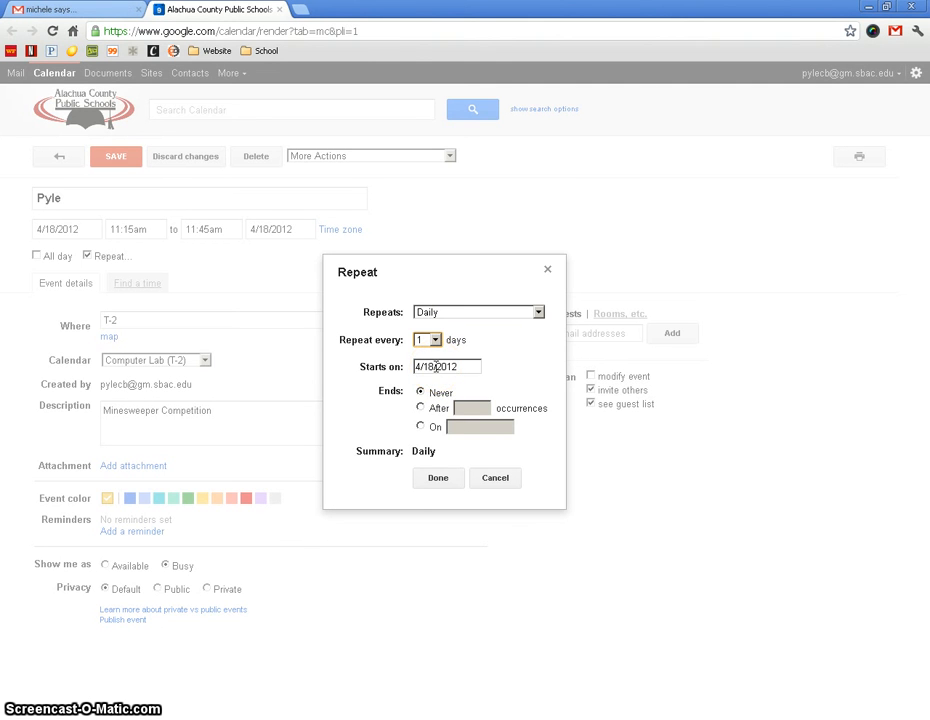
Set the recurrence to start on 4/9/2012 and end on 4/13/2012, and save the updated event.
{"action": "left_click", "coordinate": [436, 367]}
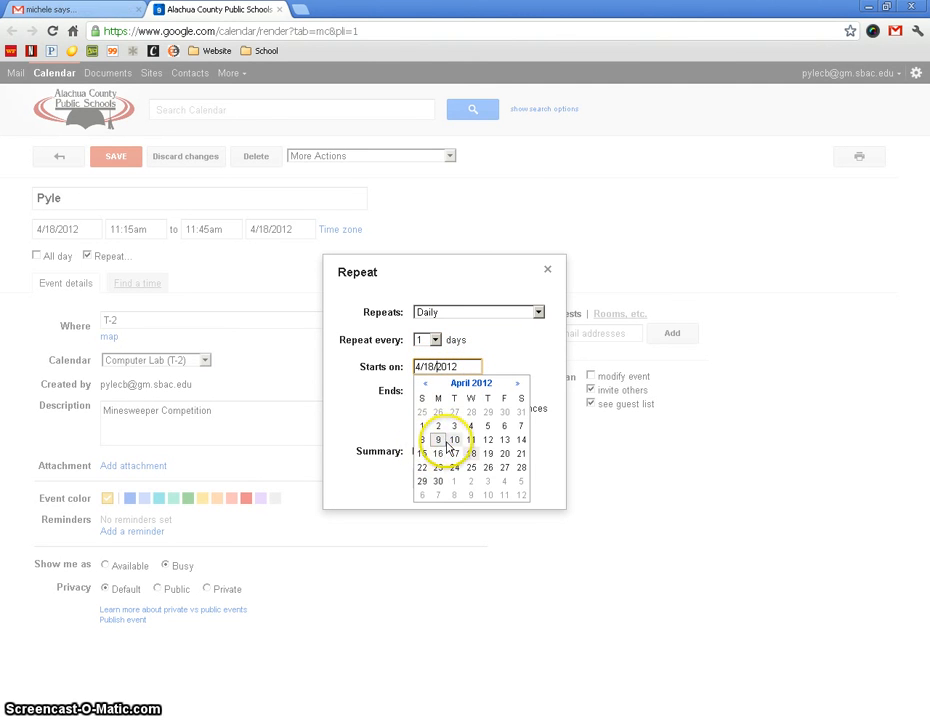
{"action": "left_click", "coordinate": [444, 441]}
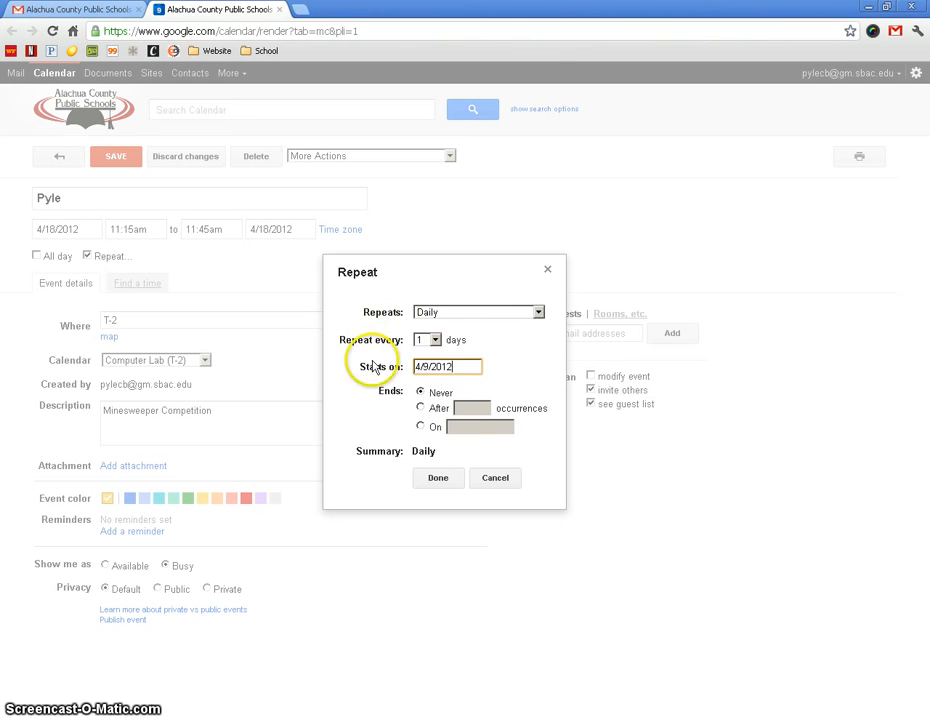
{"action": "left_click", "coordinate": [420, 426]}
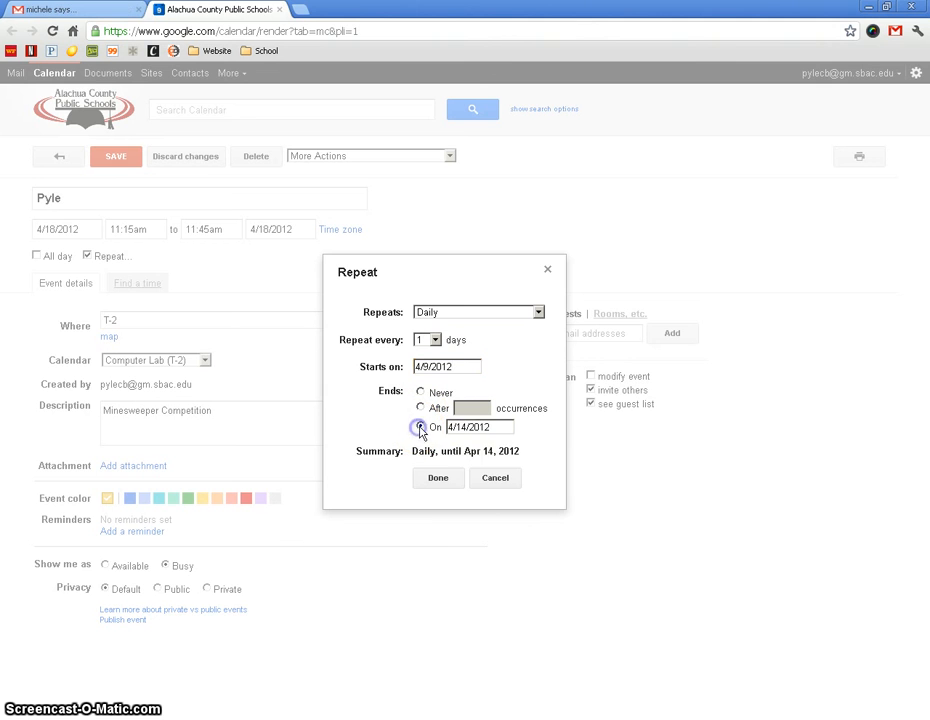
{"action": "left_click", "coordinate": [471, 427]}
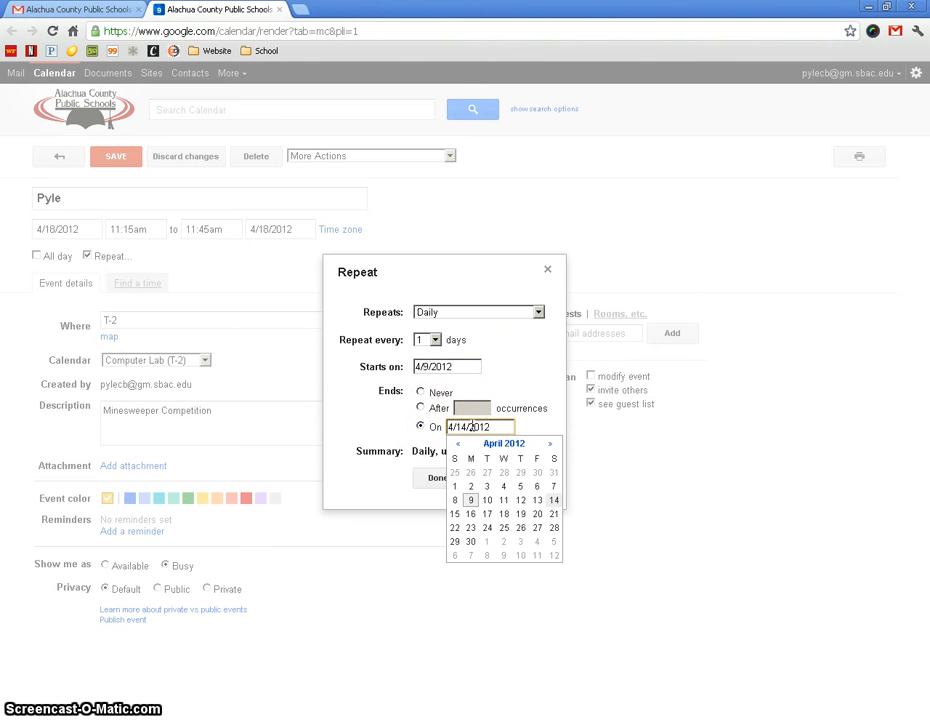
{"action": "left_click", "coordinate": [537, 500]}
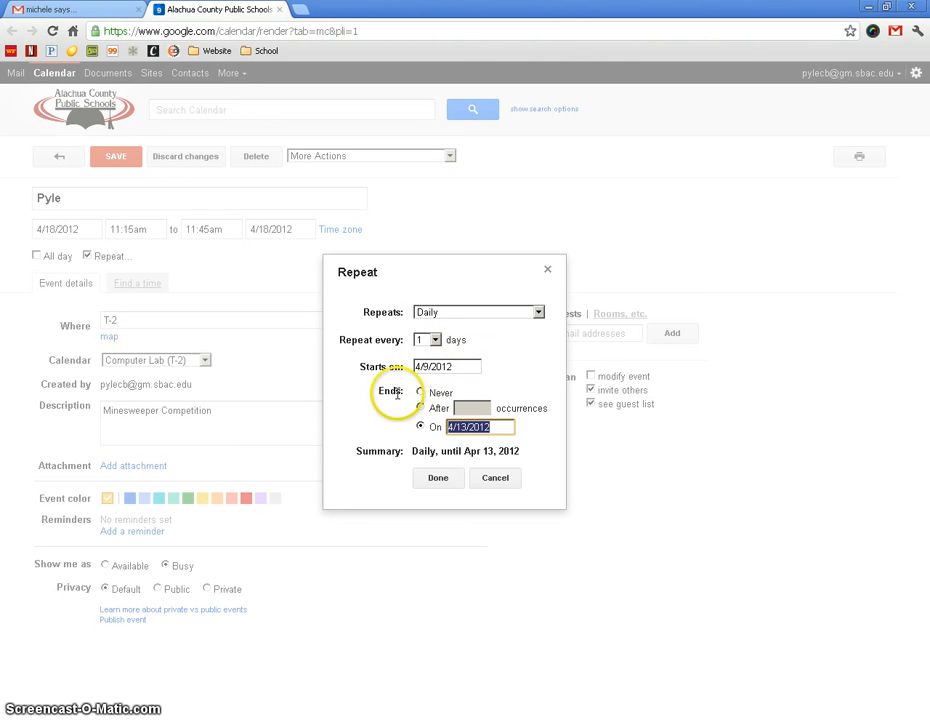
{"action": "left_click", "coordinate": [439, 483]}
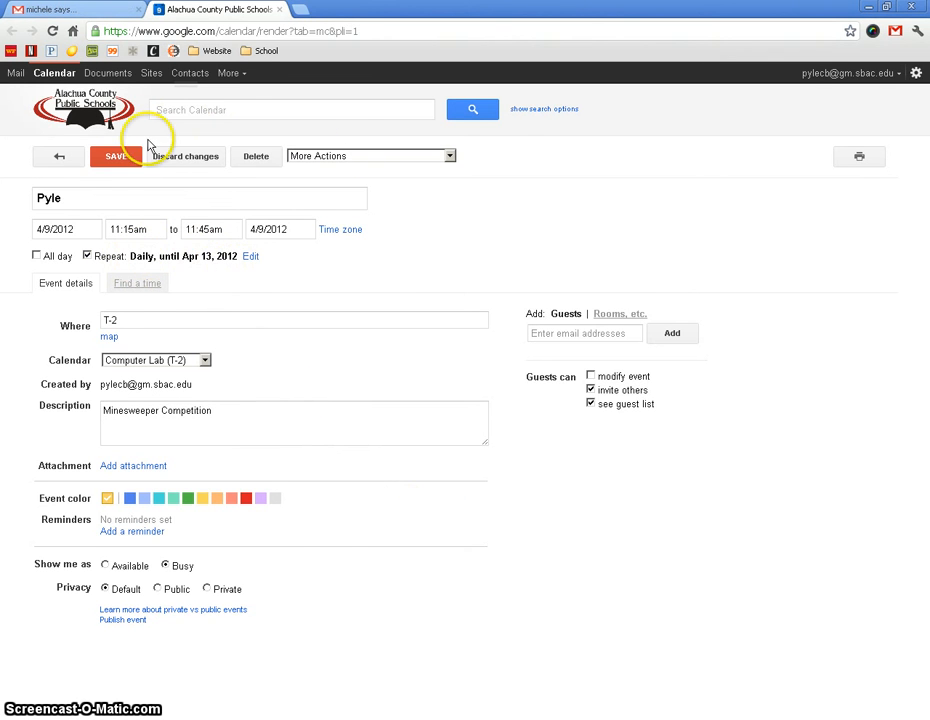
{"action": "left_click", "coordinate": [117, 156]}
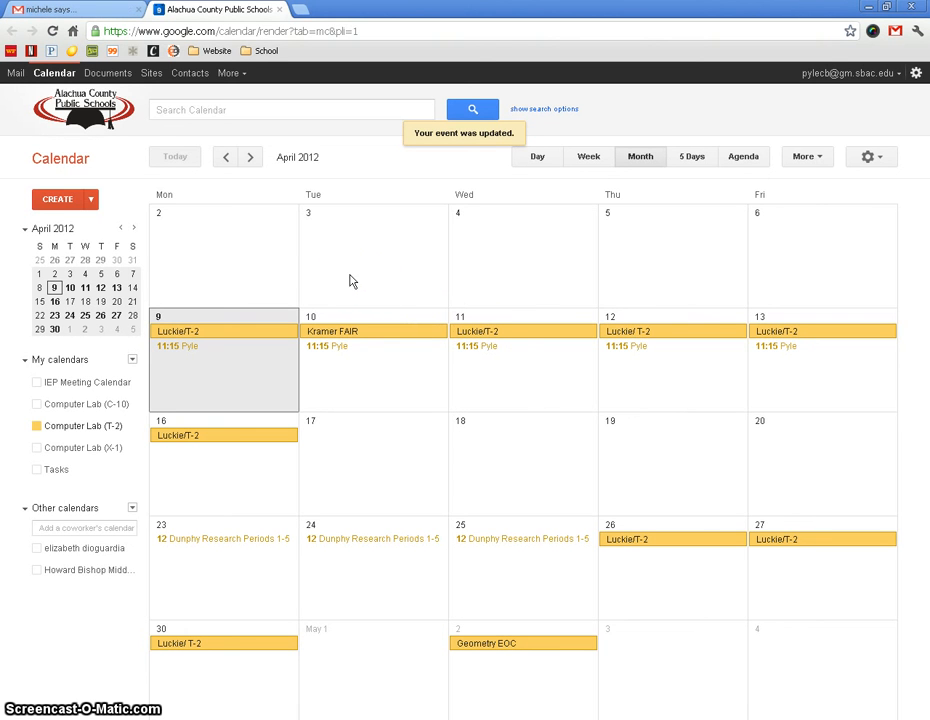
{"action": "left_click", "coordinate": [417, 305]}
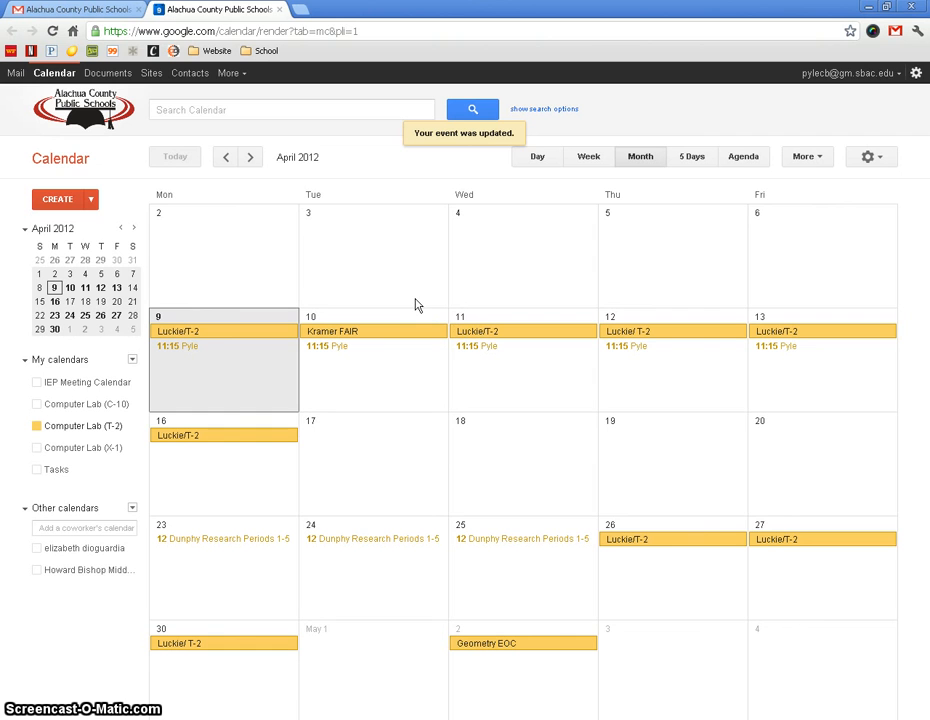